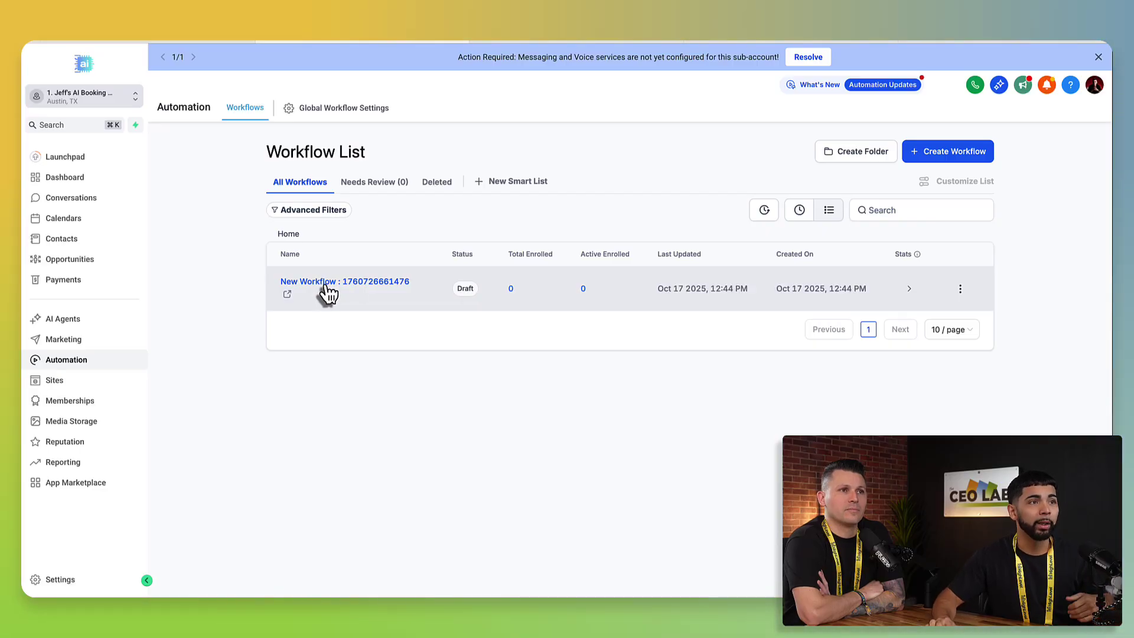
Preview the Voice AI Outbound Call action's Labs requirement in the draft workflow, then return to the list
left_click(327, 291)
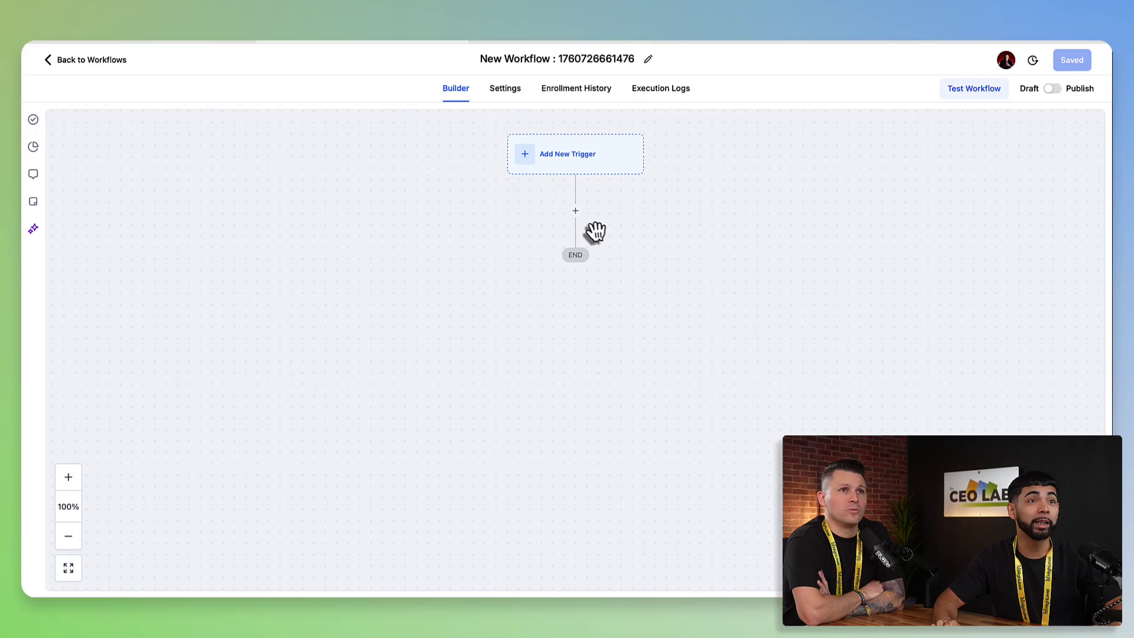
left_click(576, 211)
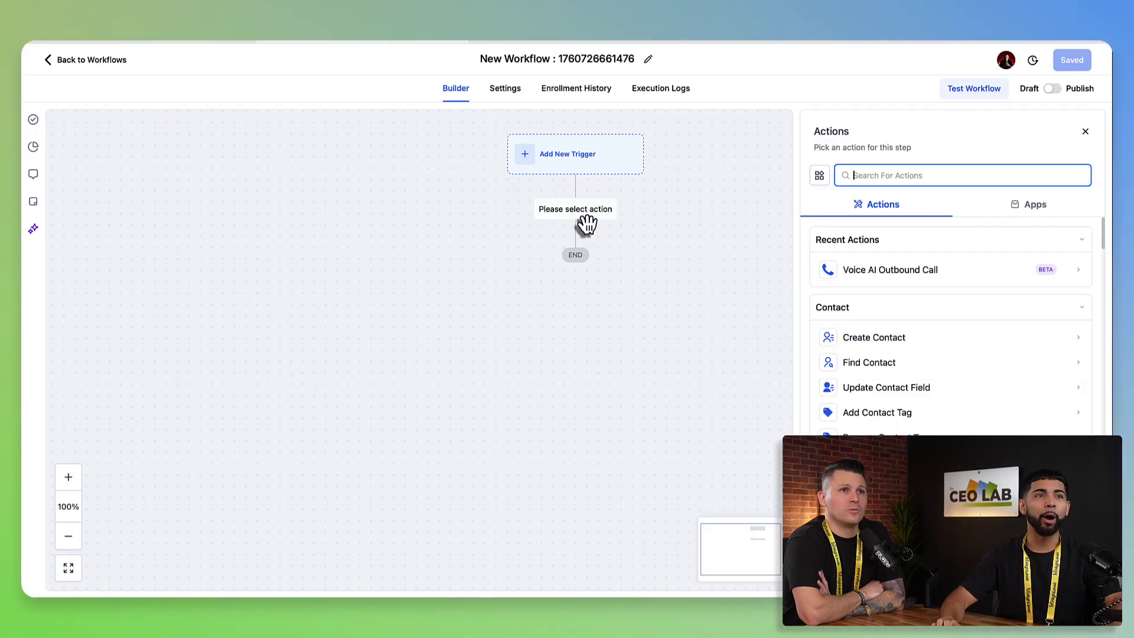
left_click(898, 274)
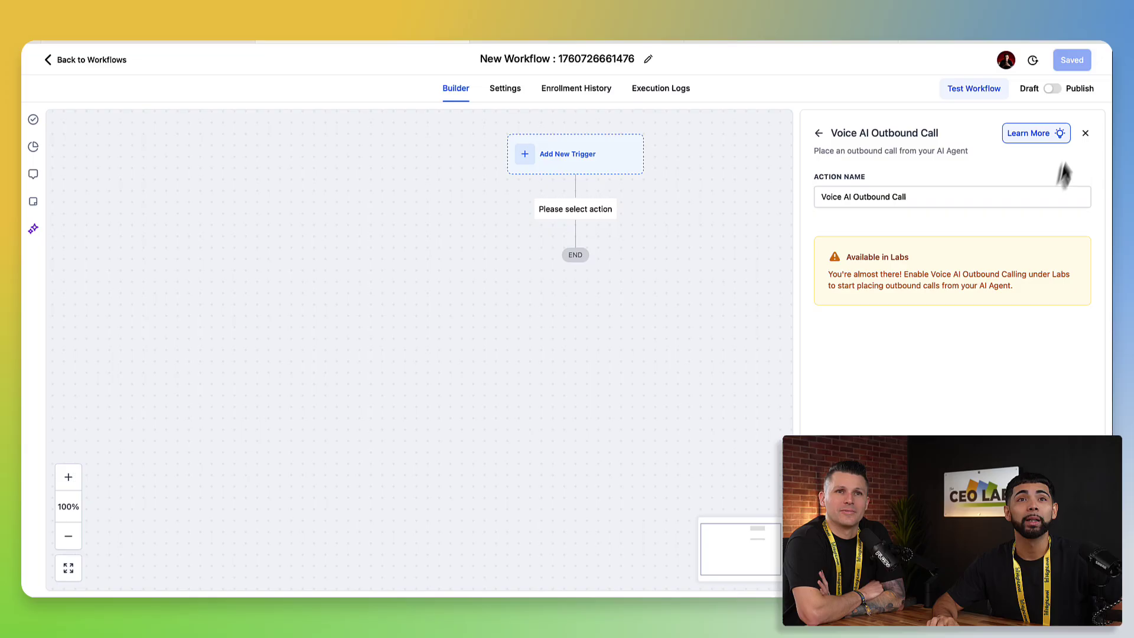
left_click(1085, 135)
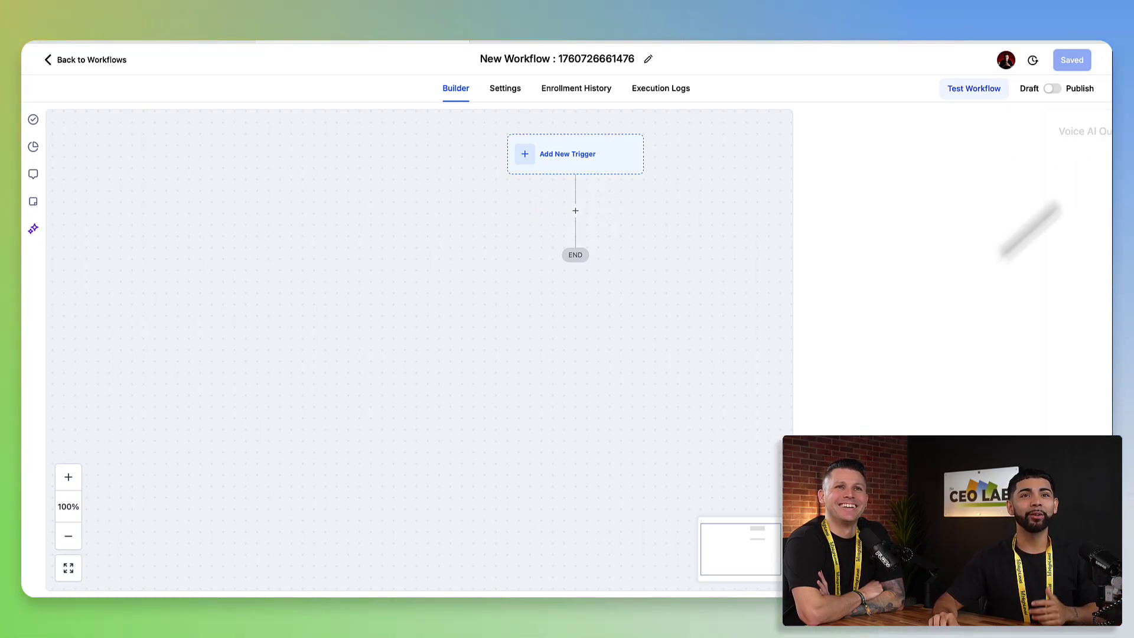
left_click(102, 69)
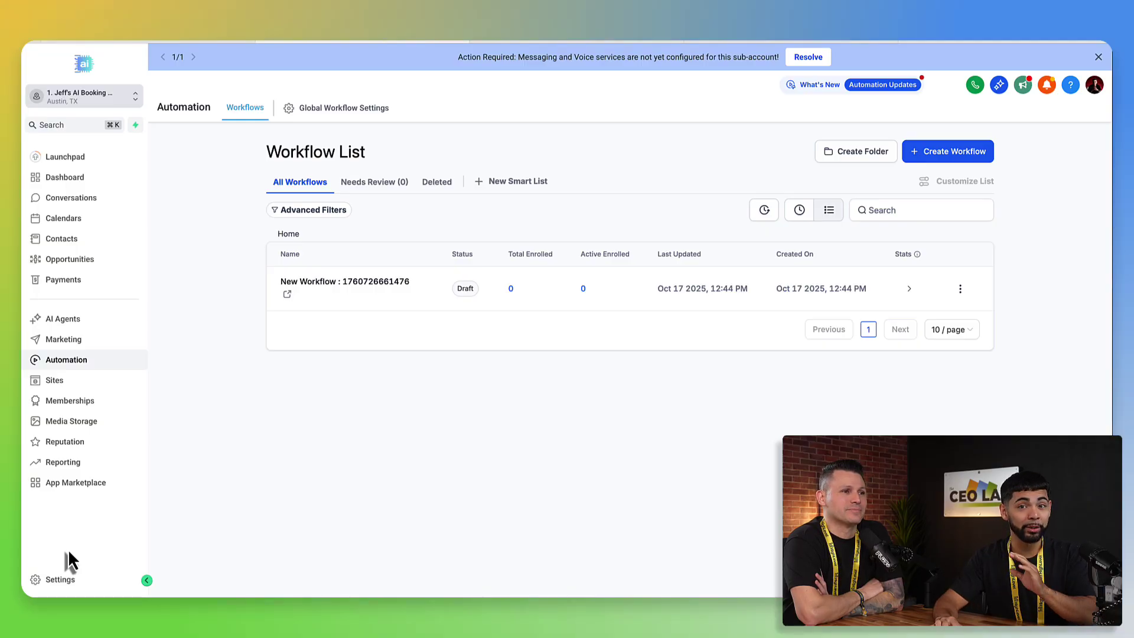
Go to the sub-account's Settings and open the Labs beta features page
left_click(59, 581)
scroll(55, 491, "down", 3)
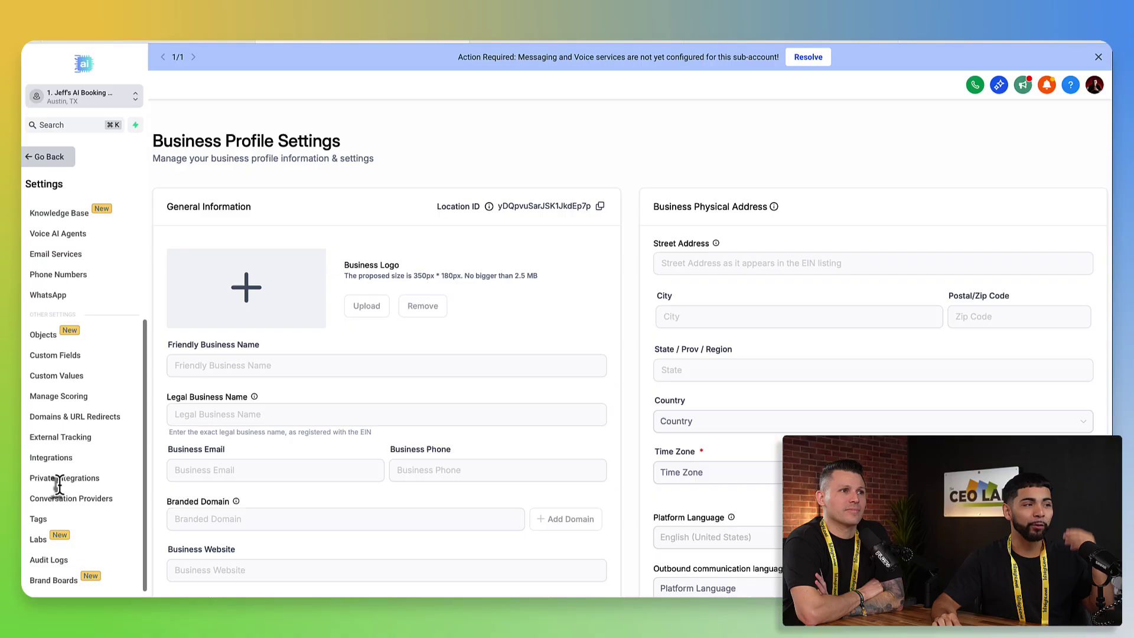
left_click(57, 544)
scroll(591, 260, "down", 2)
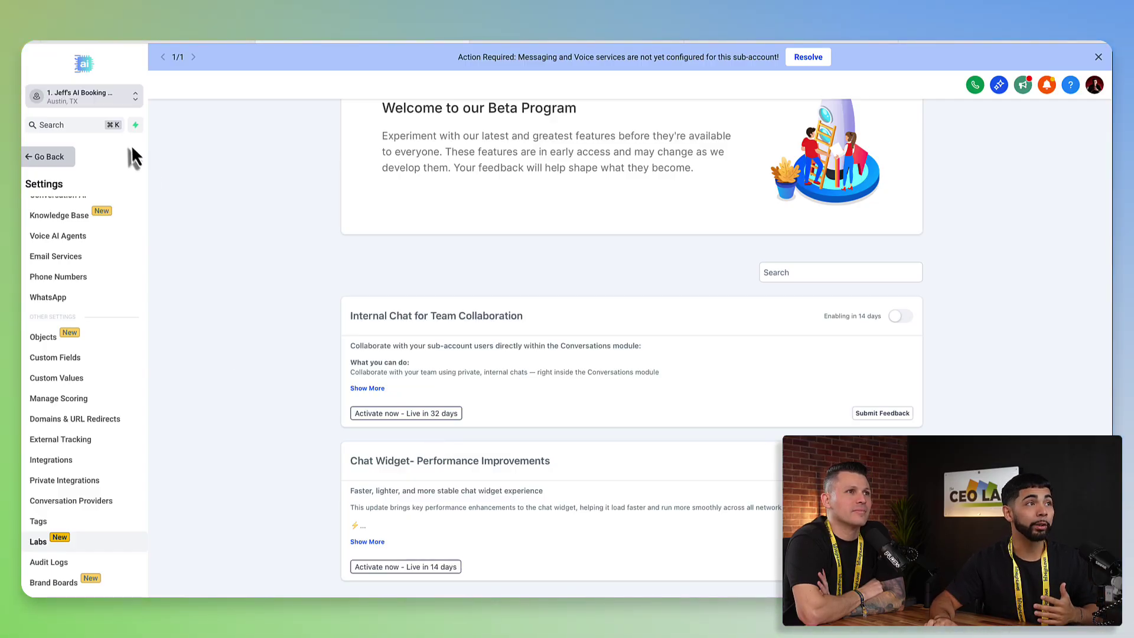
Open the account switcher to move from the sub-account to the agency view
left_click(115, 110)
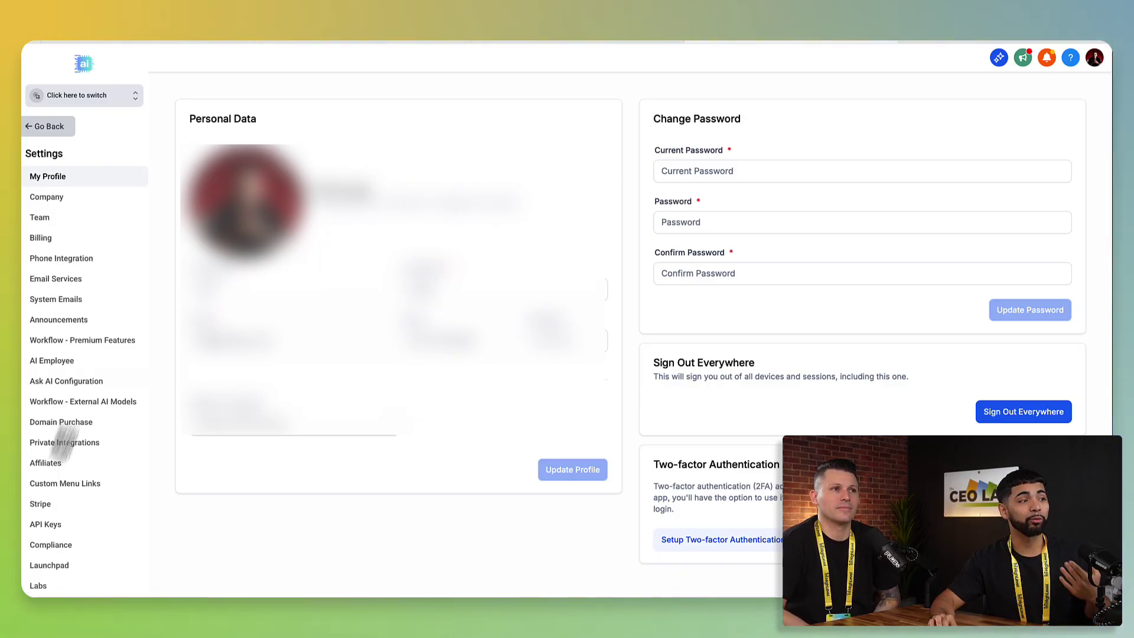
Open Labs in the agency Settings sidebar and browse the agency-level beta features
scroll(56, 456, "down", 1)
left_click(44, 569)
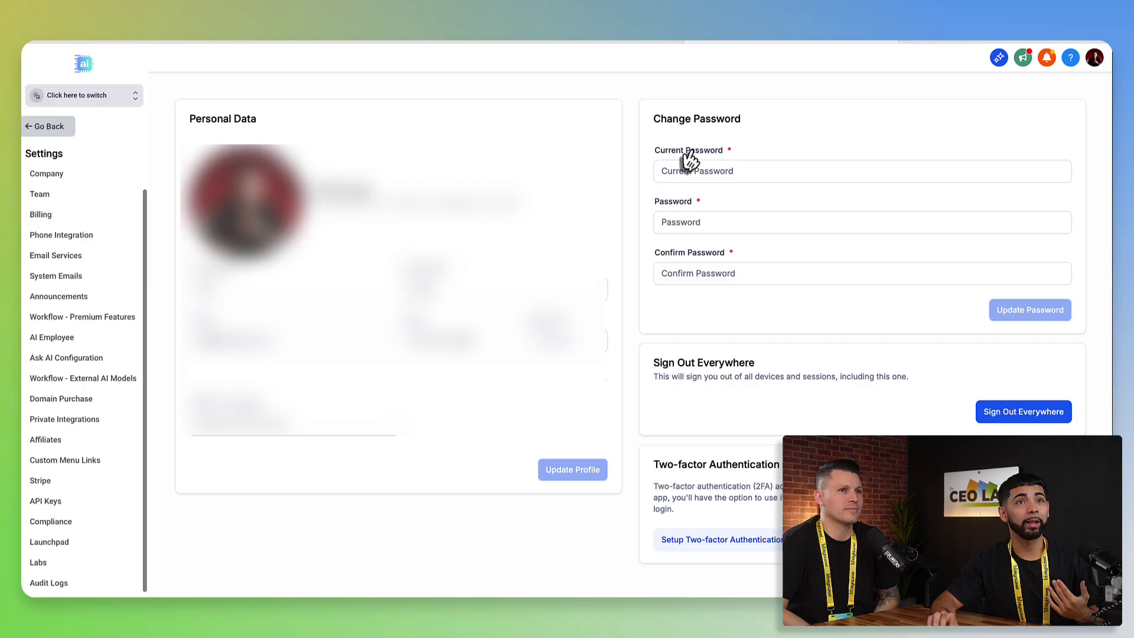
scroll(573, 360, "down", 7)
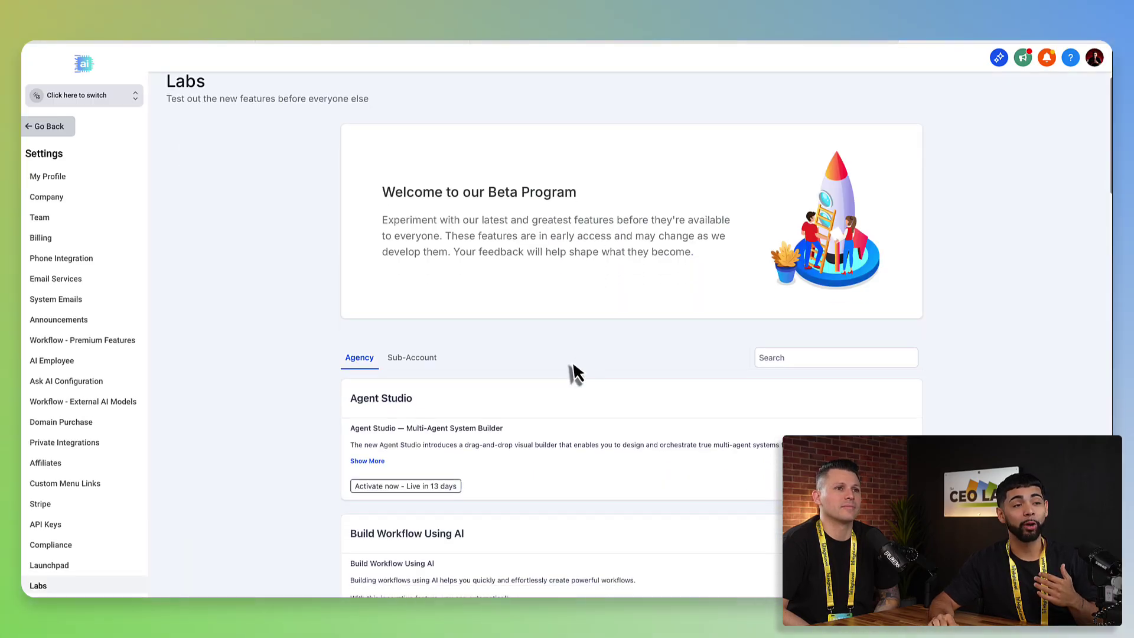
scroll(570, 366, "down", 14)
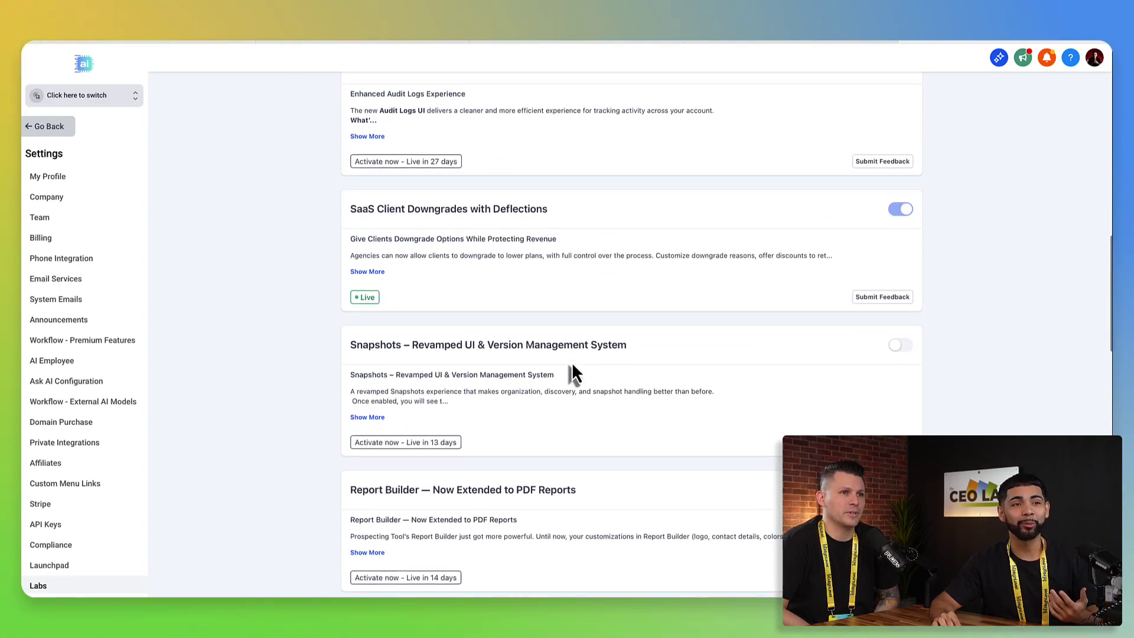
scroll(572, 369, "down", 14)
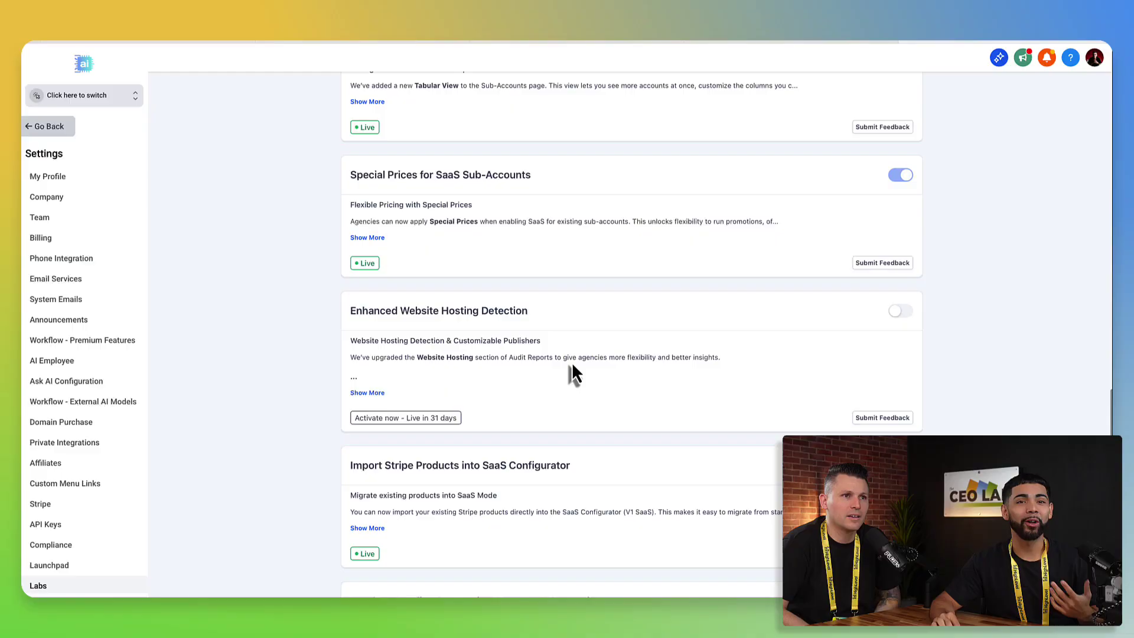
scroll(572, 369, "up", 20)
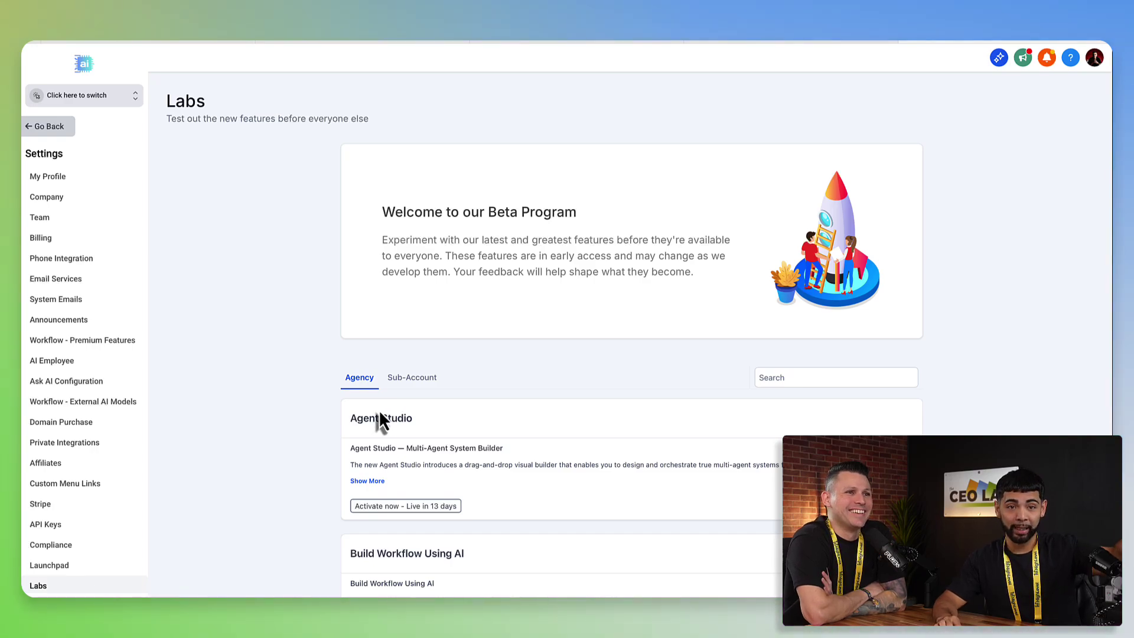
scroll(381, 419, "down", 4)
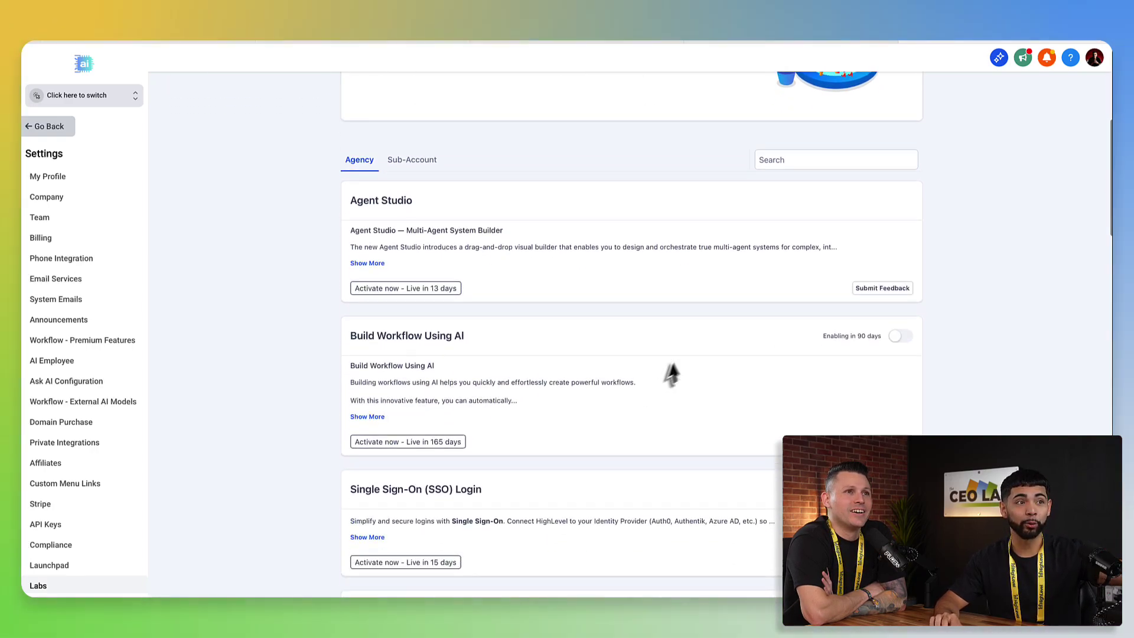
Switch to the Sub-Account tab and review the features offered to sub-accounts
left_click(422, 169)
scroll(643, 304, "down", 7)
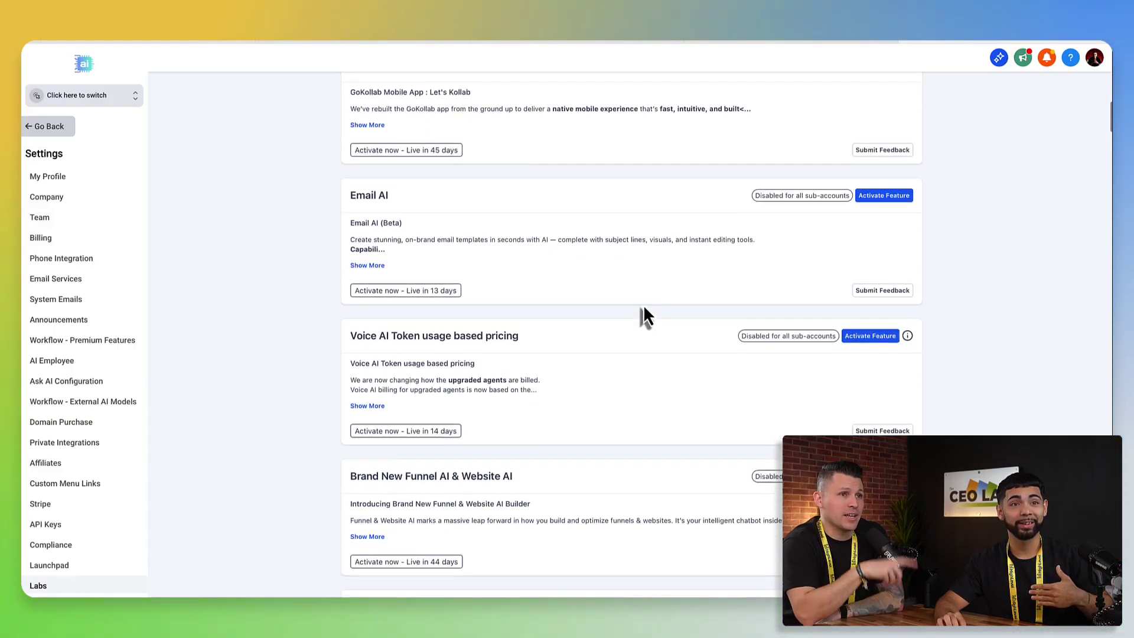
scroll(643, 302, "down", 5)
scroll(643, 302, "up", 10)
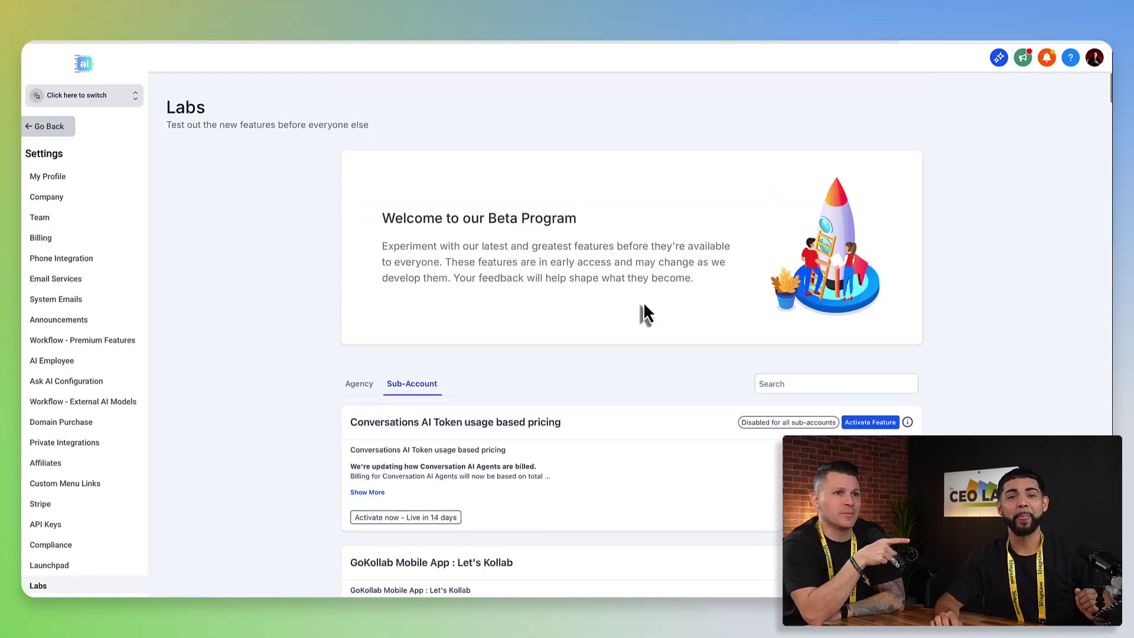
scroll(643, 302, "down", 1)
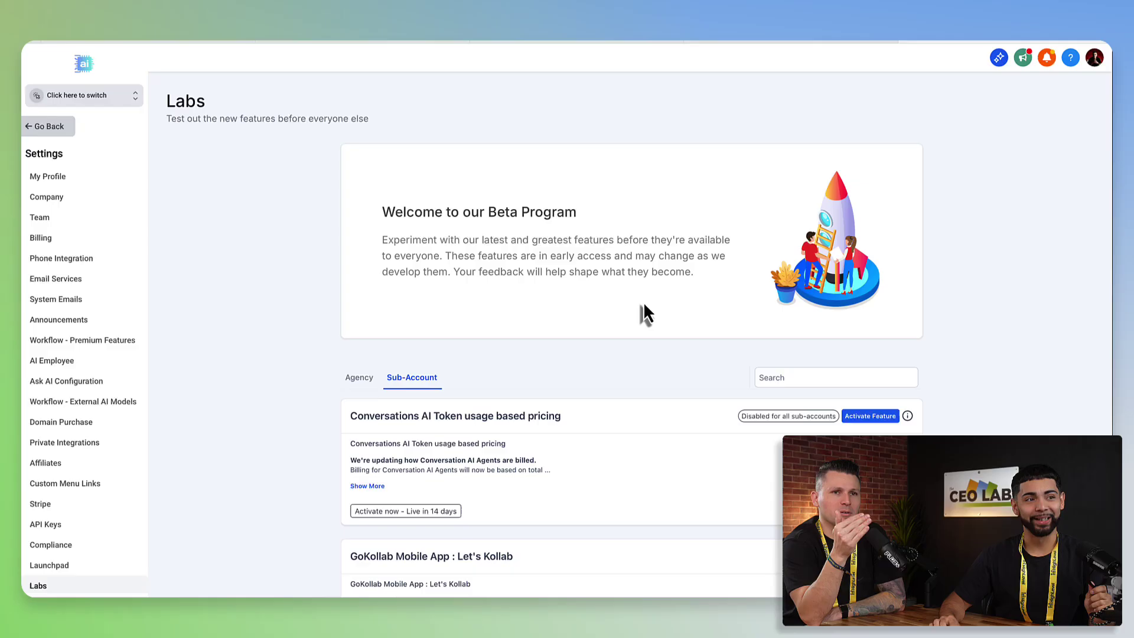
On the Agency tab, switch on the Build Workflow Using AI toggle
left_click(359, 381)
scroll(556, 423, "down", 4)
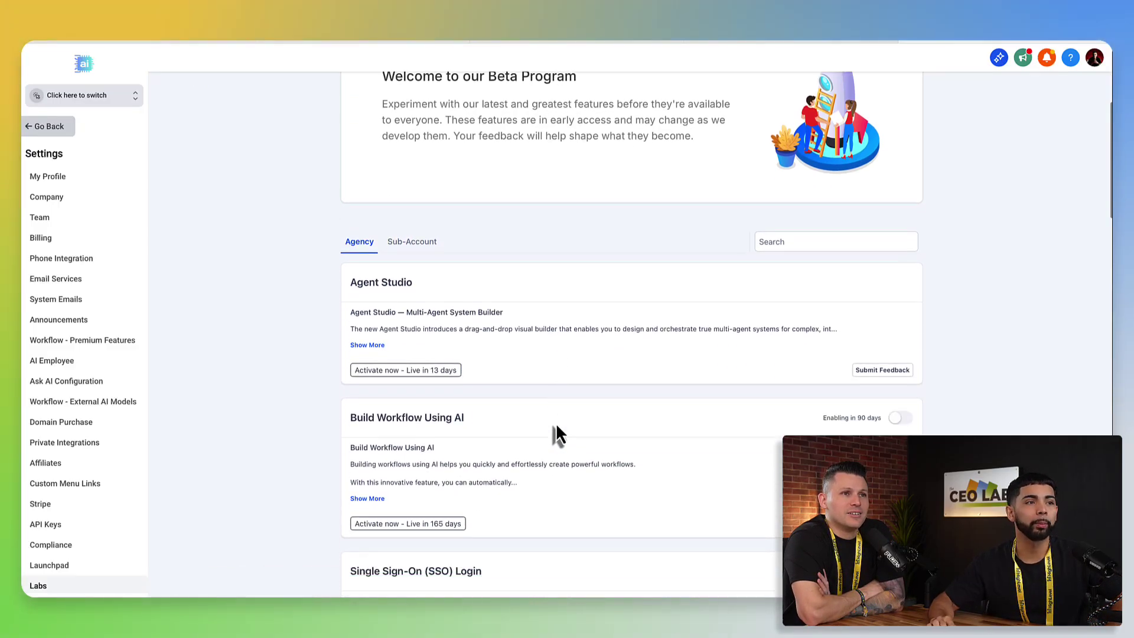
scroll(555, 423, "down", 2)
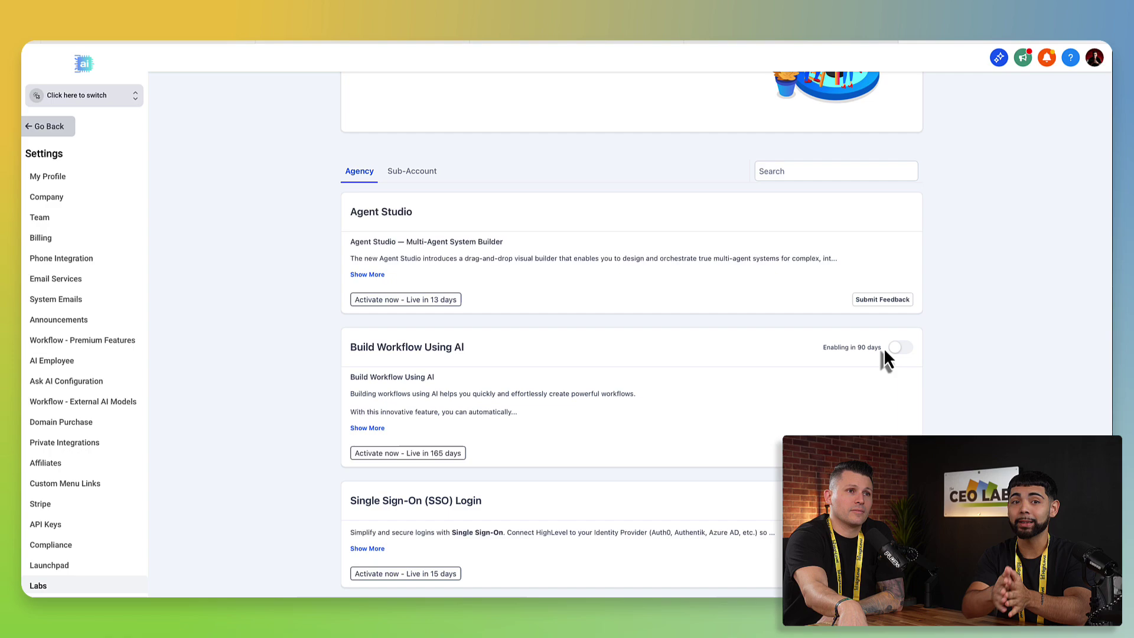
left_click(899, 352)
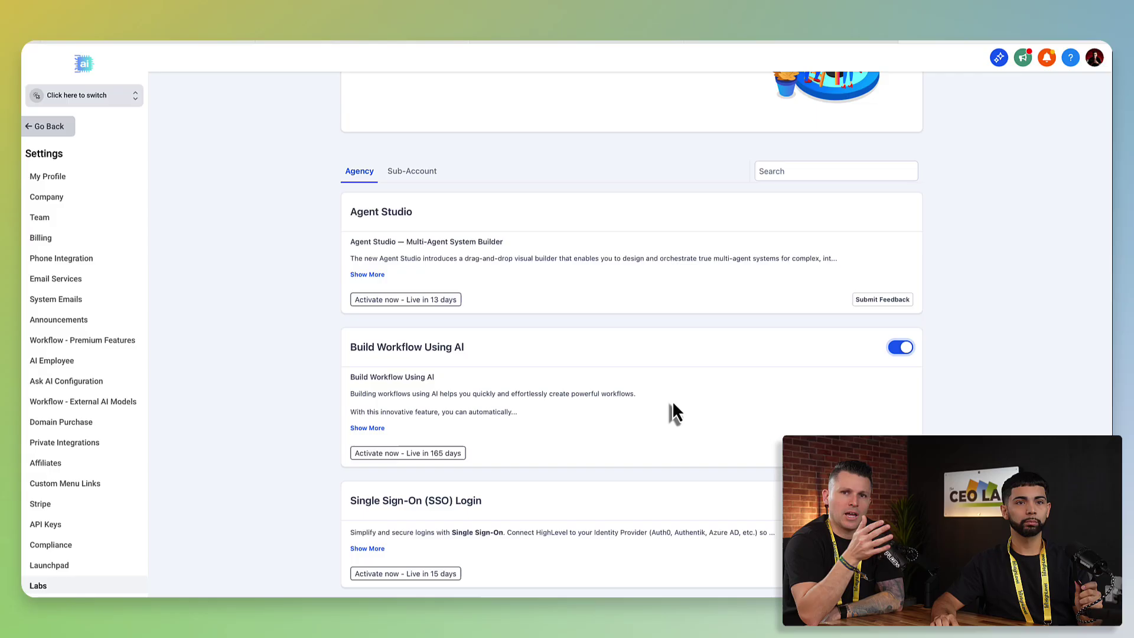
scroll(672, 404, "down", 2)
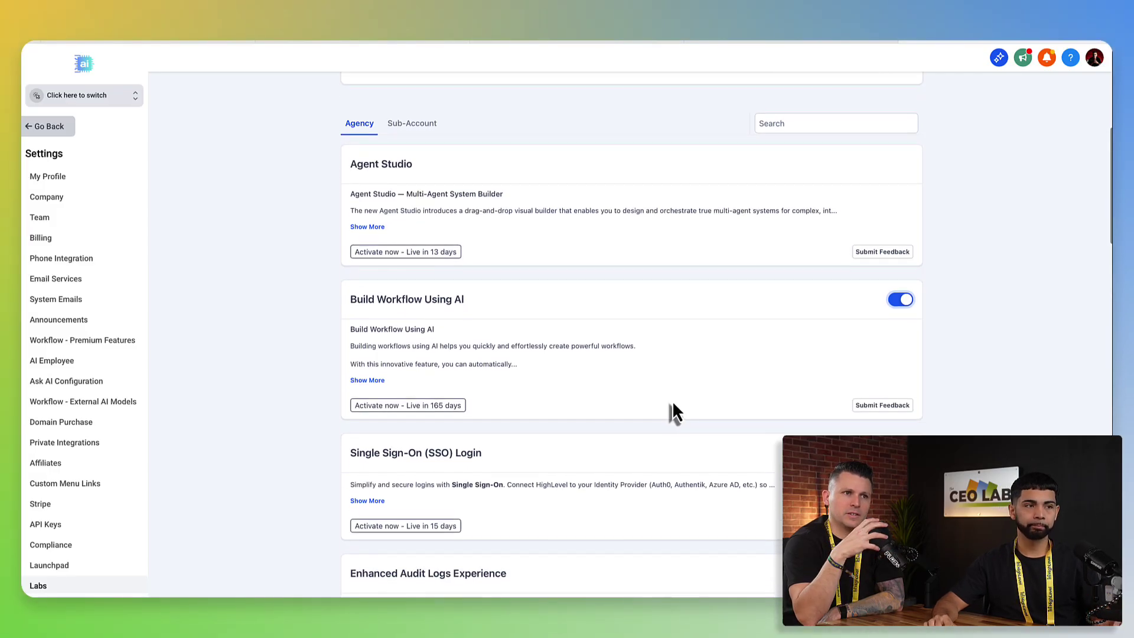
scroll(674, 408, "down", 4)
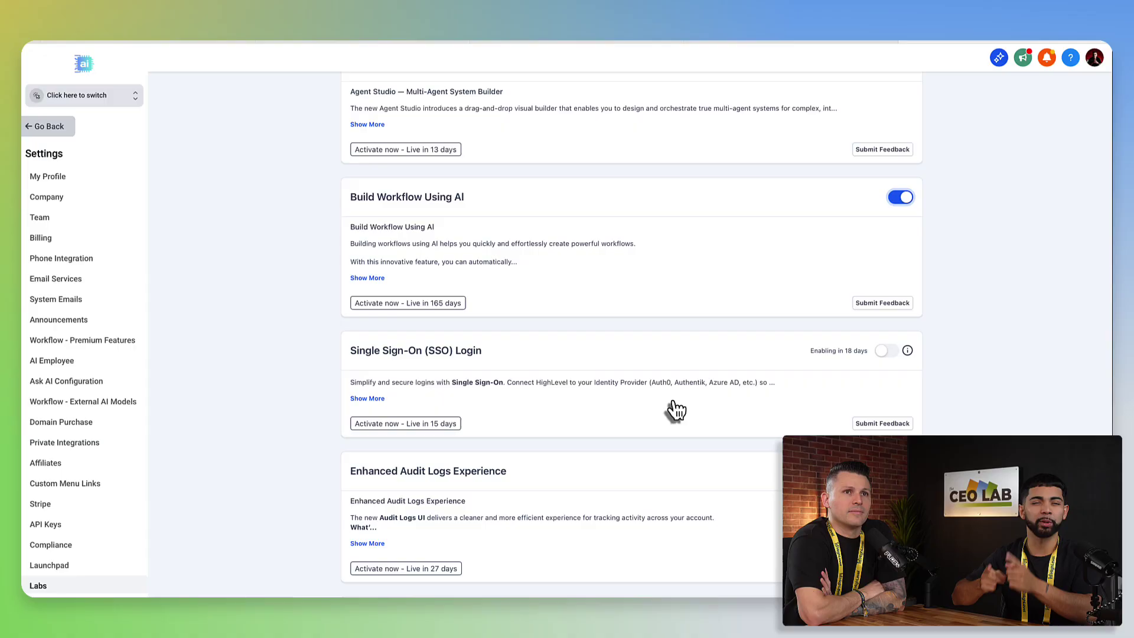
Scroll through the agency Labs list back up to Agent Studio and Build Workflow Using AI
scroll(674, 408, "down", 5)
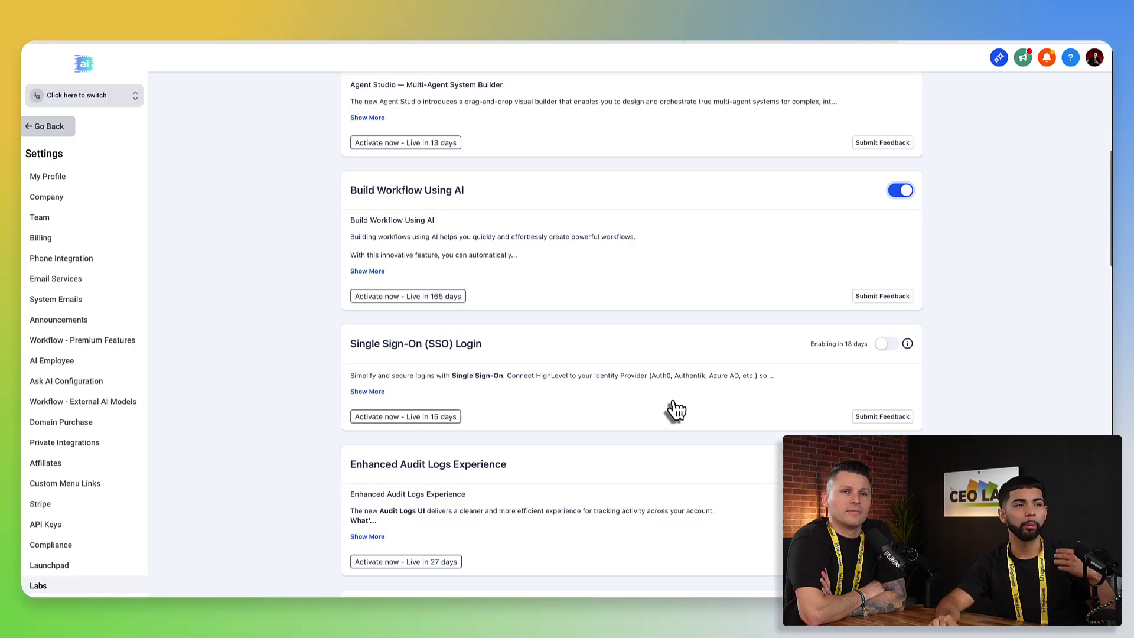
scroll(674, 396, "down", 4)
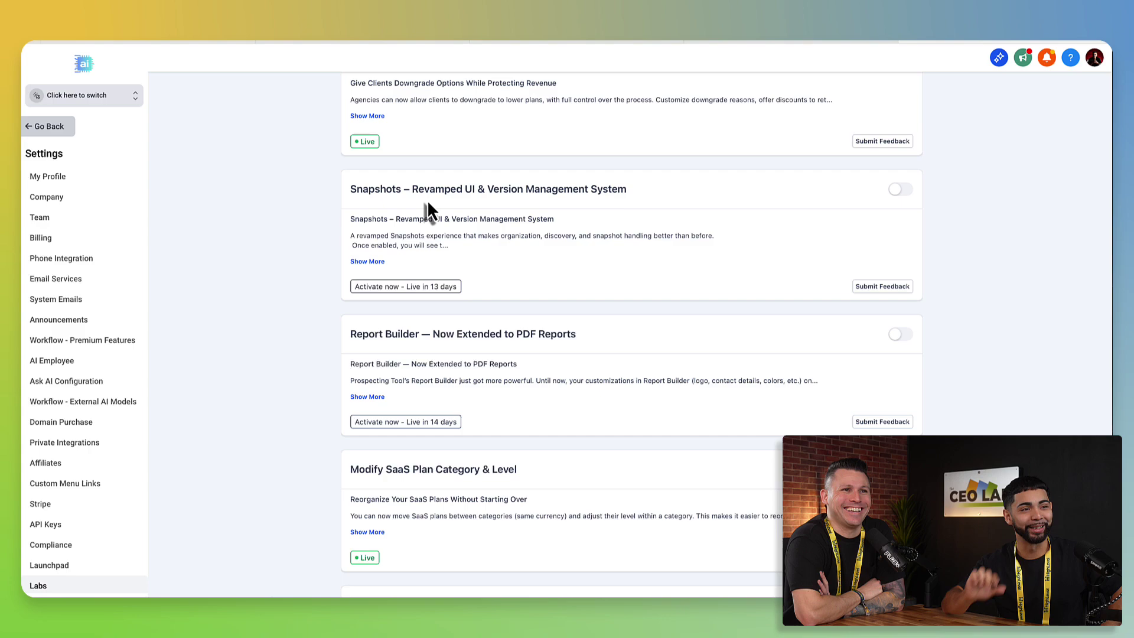
scroll(372, 355, "down", 6)
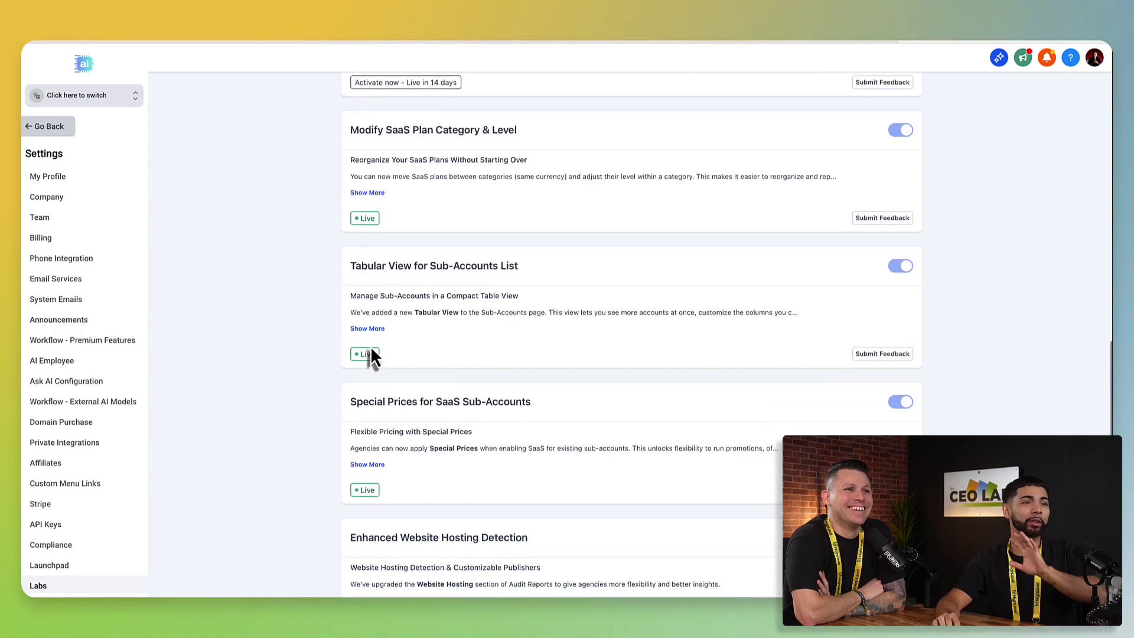
scroll(370, 355, "down", 1)
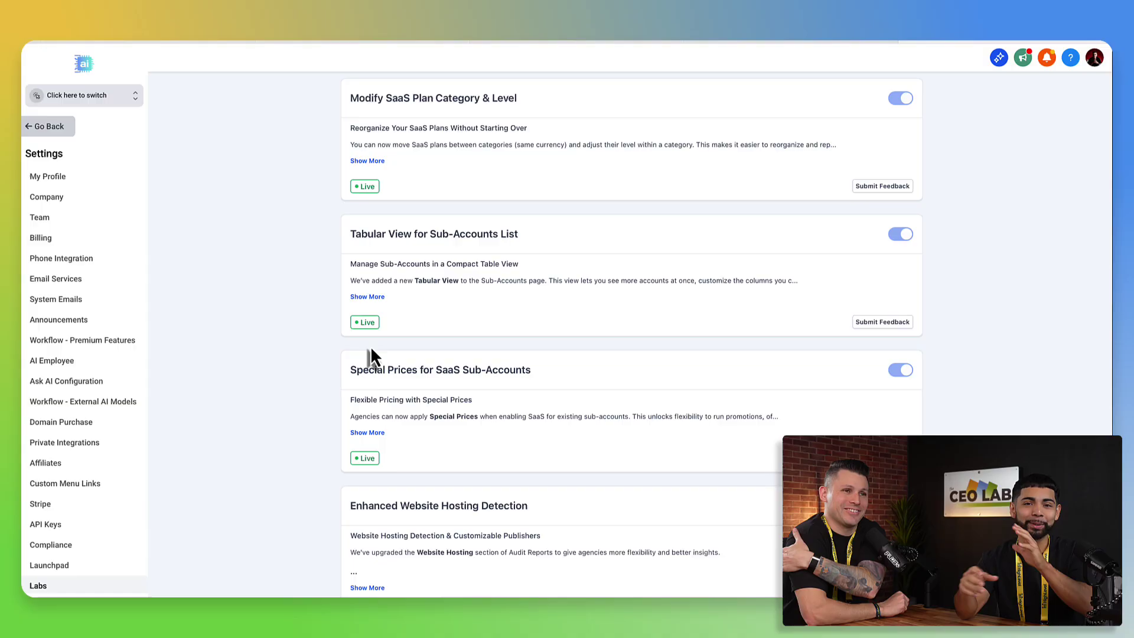
scroll(372, 354, "up", 15)
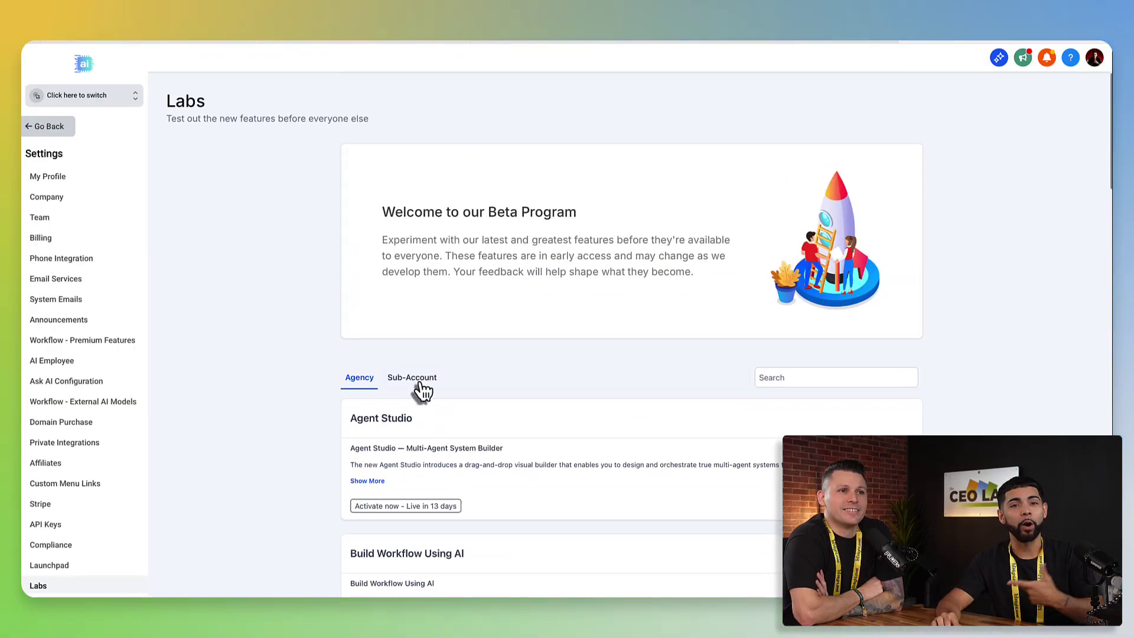
Switch to the Sub-Account tab and scroll down to The New Advanced Builder for Workflows card
left_click(418, 383)
scroll(542, 413, "down", 3)
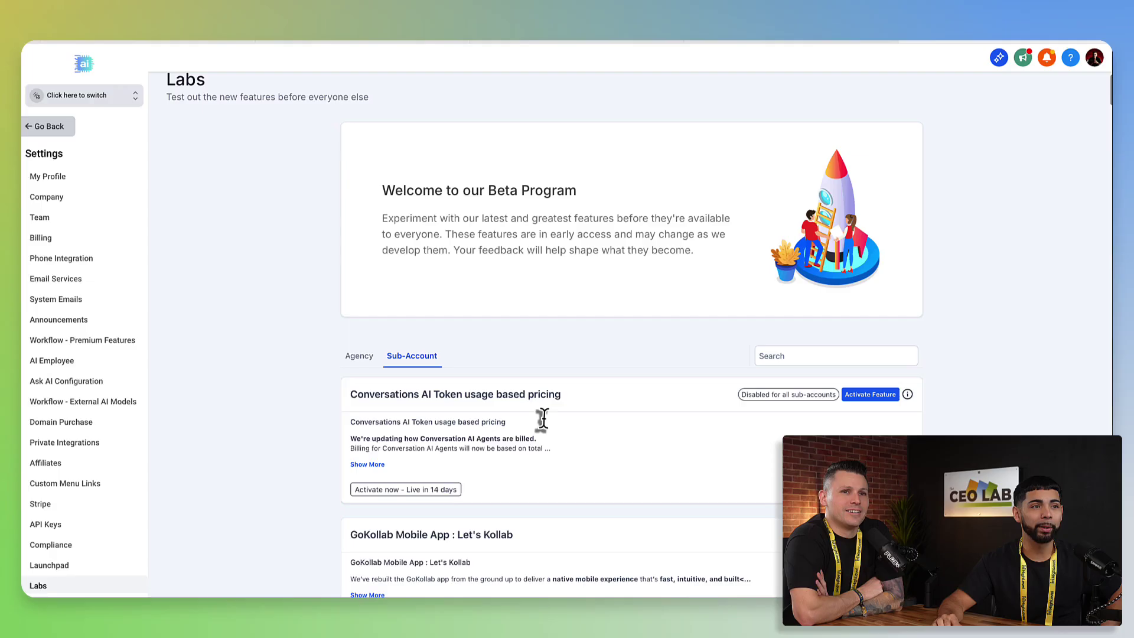
scroll(542, 419, "down", 8)
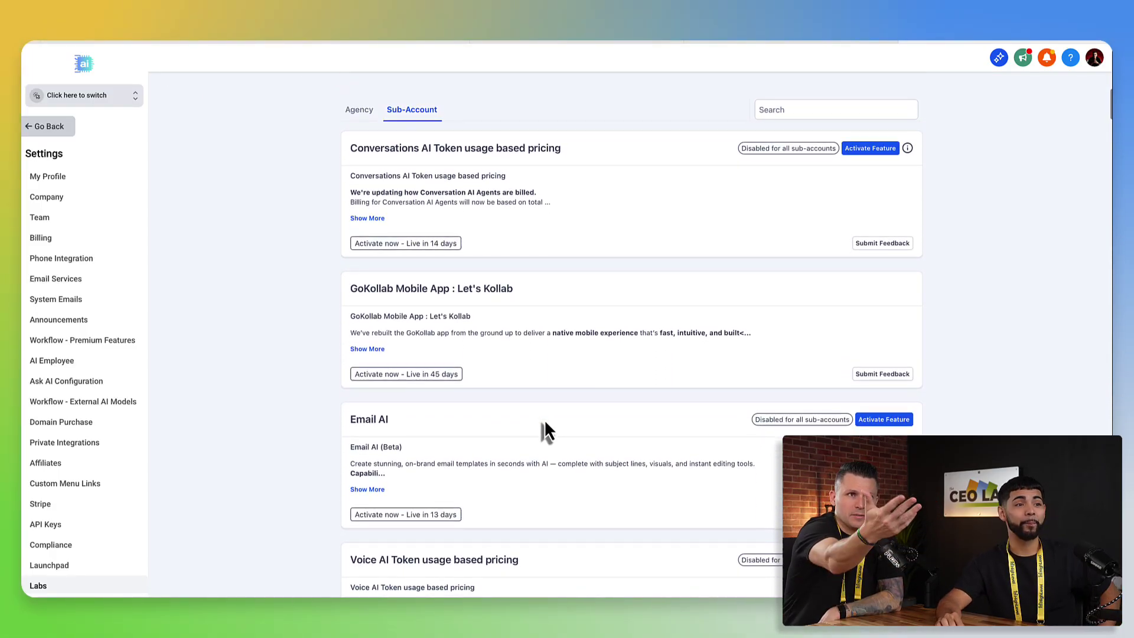
scroll(545, 420, "down", 3)
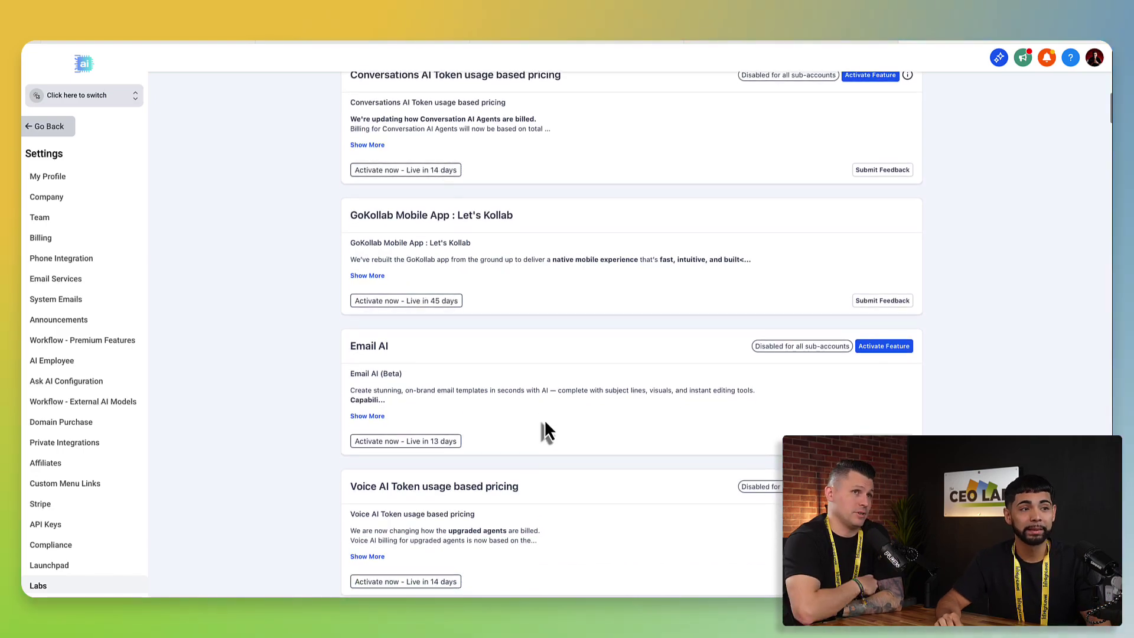
scroll(544, 428, "down", 5)
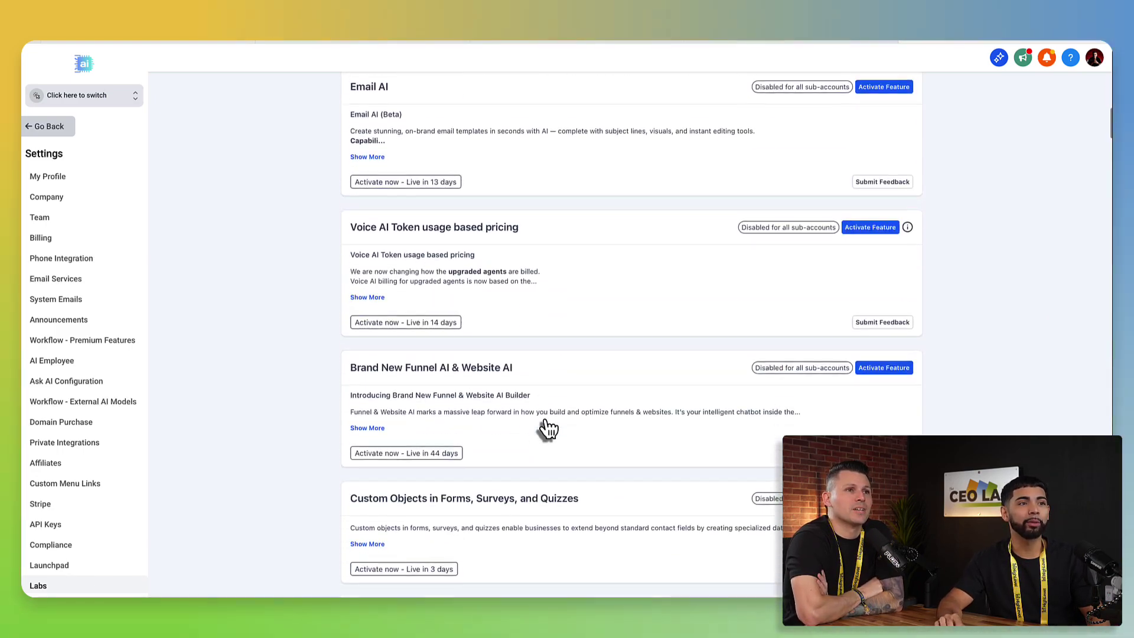
scroll(545, 427, "down", 3)
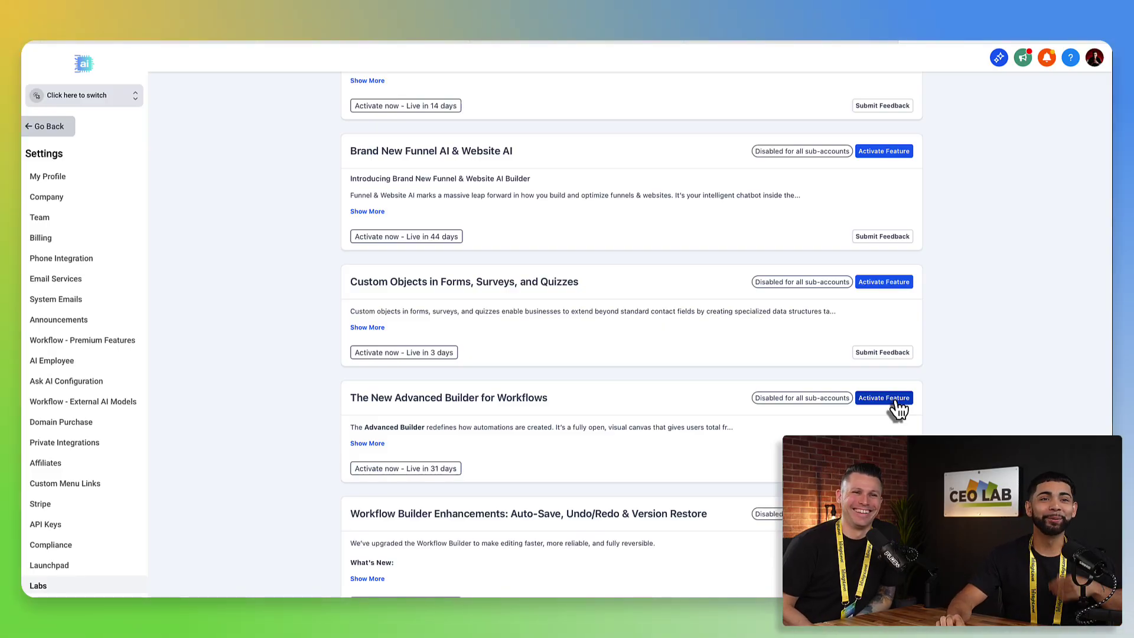
Activate The New Advanced Builder for Workflows and save it for only the first sub-account
left_click(897, 407)
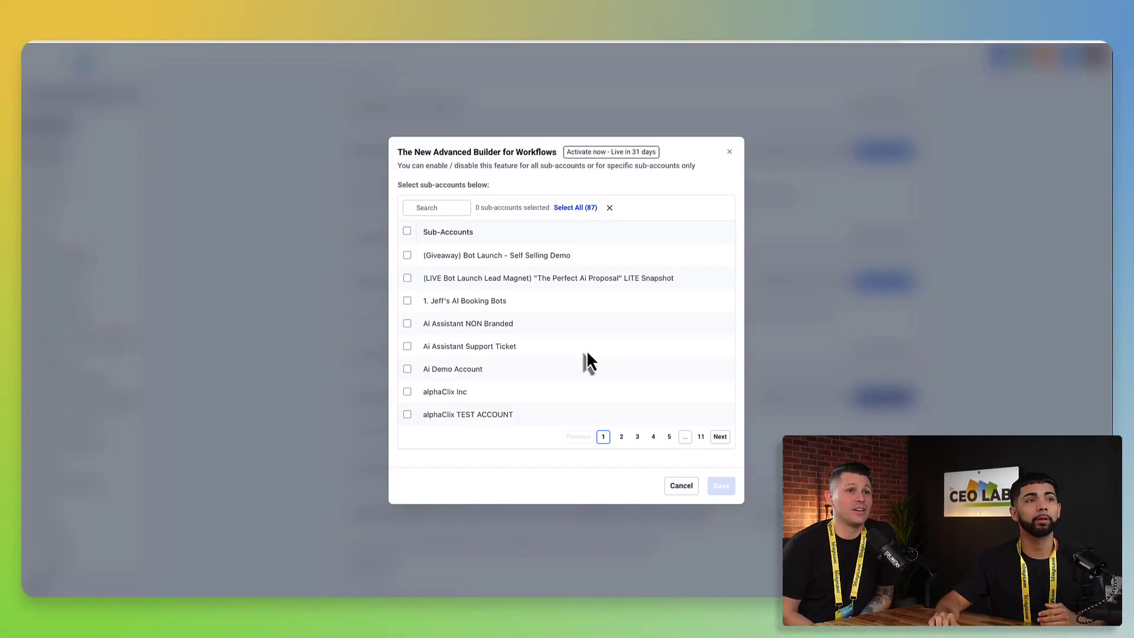
left_click(407, 256)
left_click(407, 278)
left_click(408, 302)
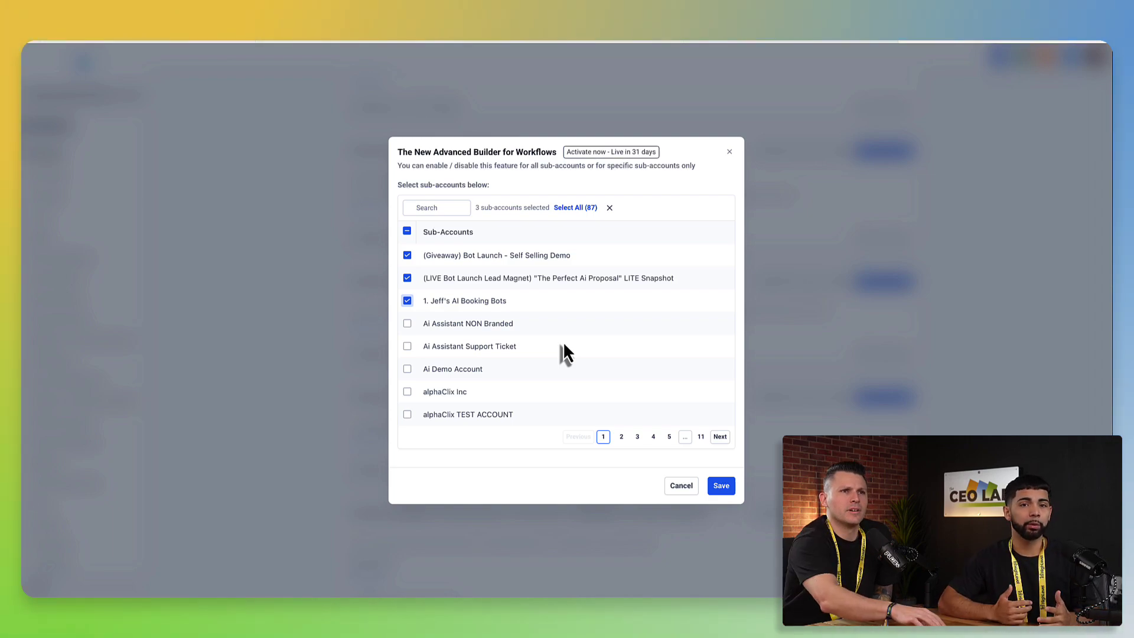
left_click(407, 232)
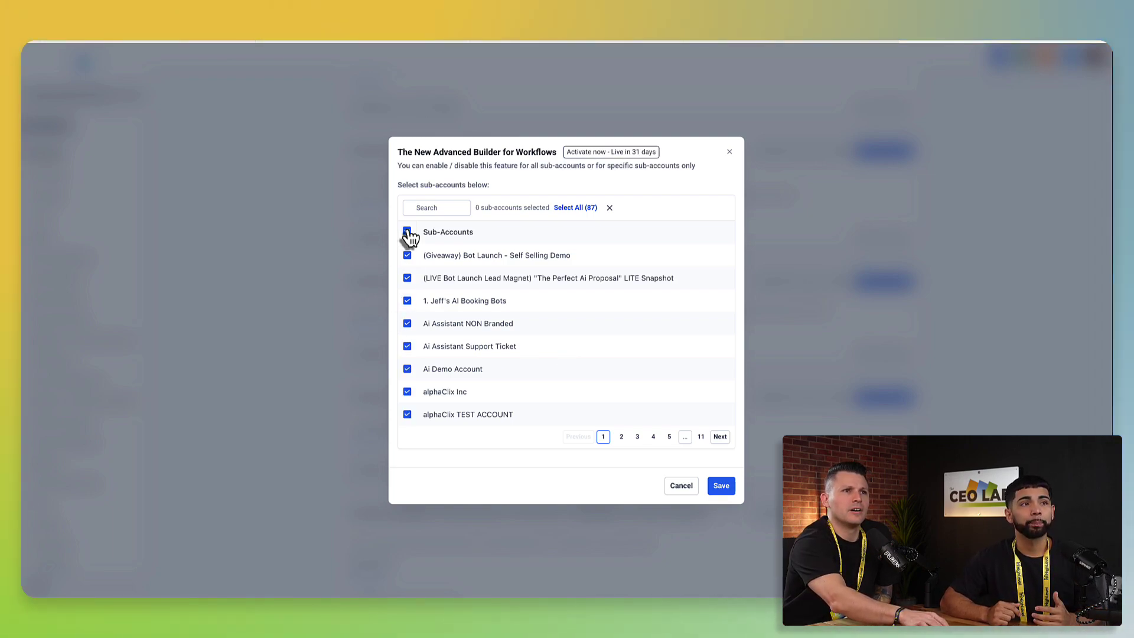
left_click(407, 232)
left_click(407, 232)
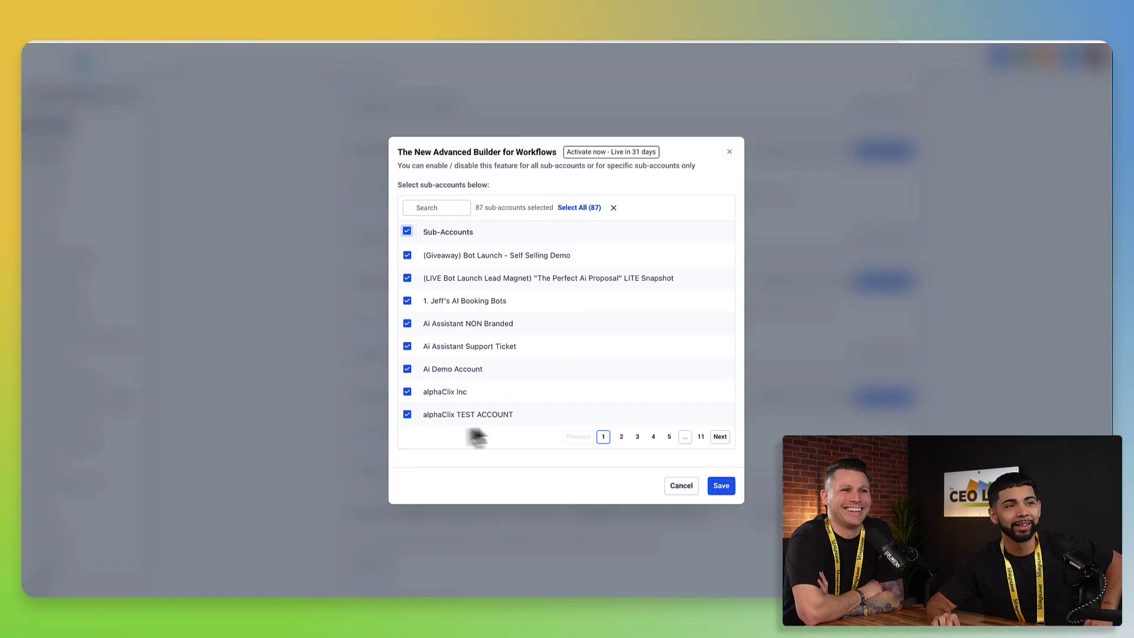
left_click(408, 232)
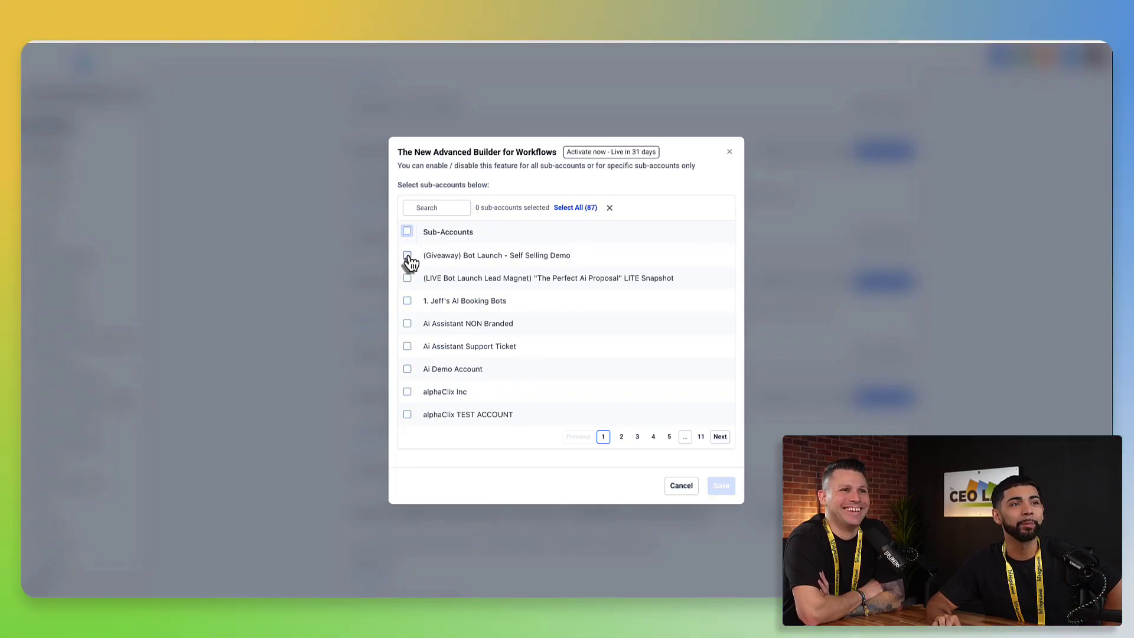
left_click(408, 255)
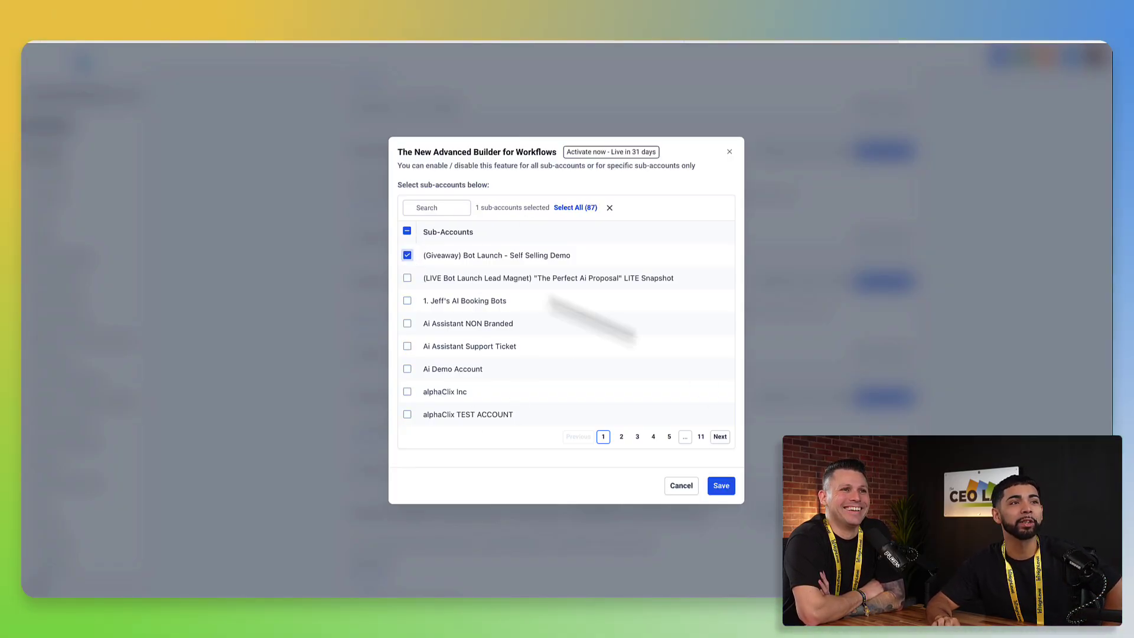
left_click(726, 493)
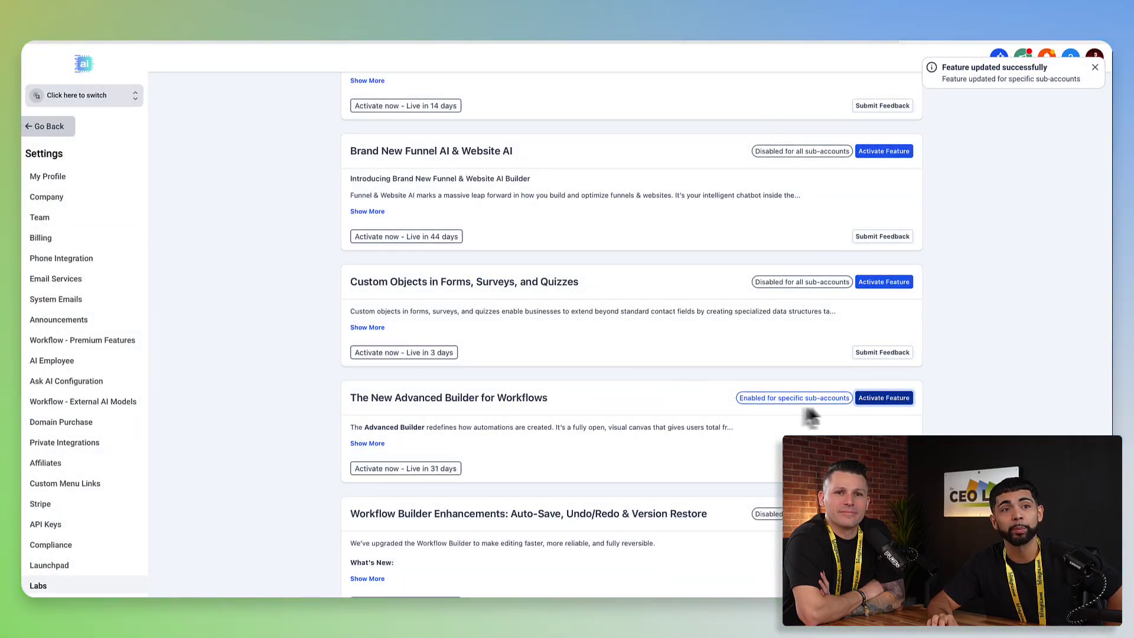
Reopen Activate Feature, select all 87 sub-accounts, and save
left_click(886, 399)
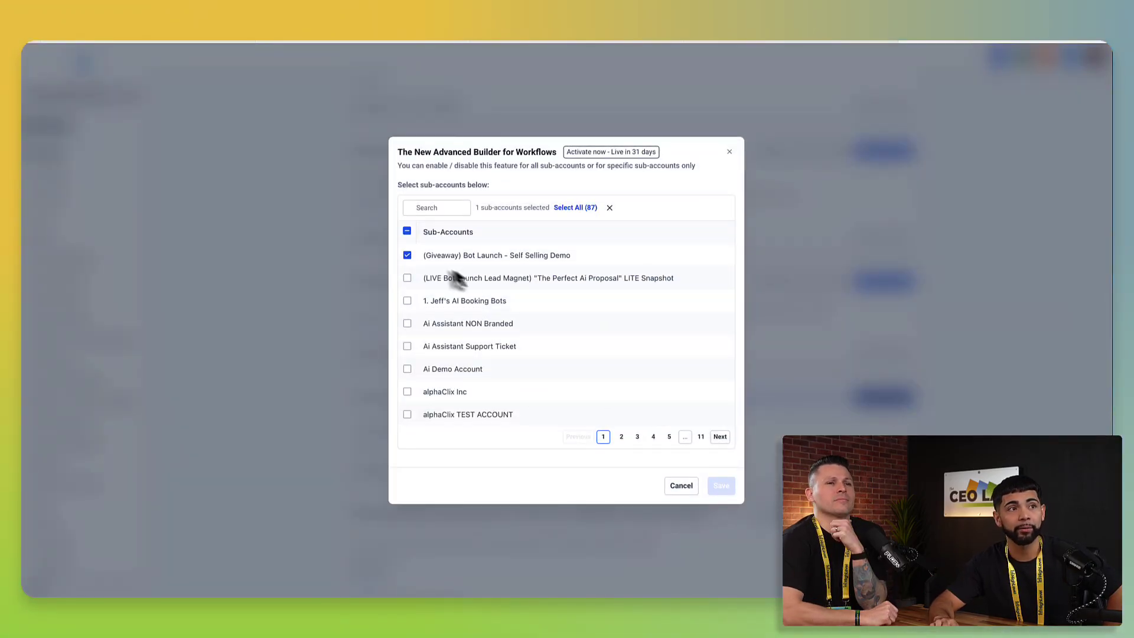
left_click(407, 232)
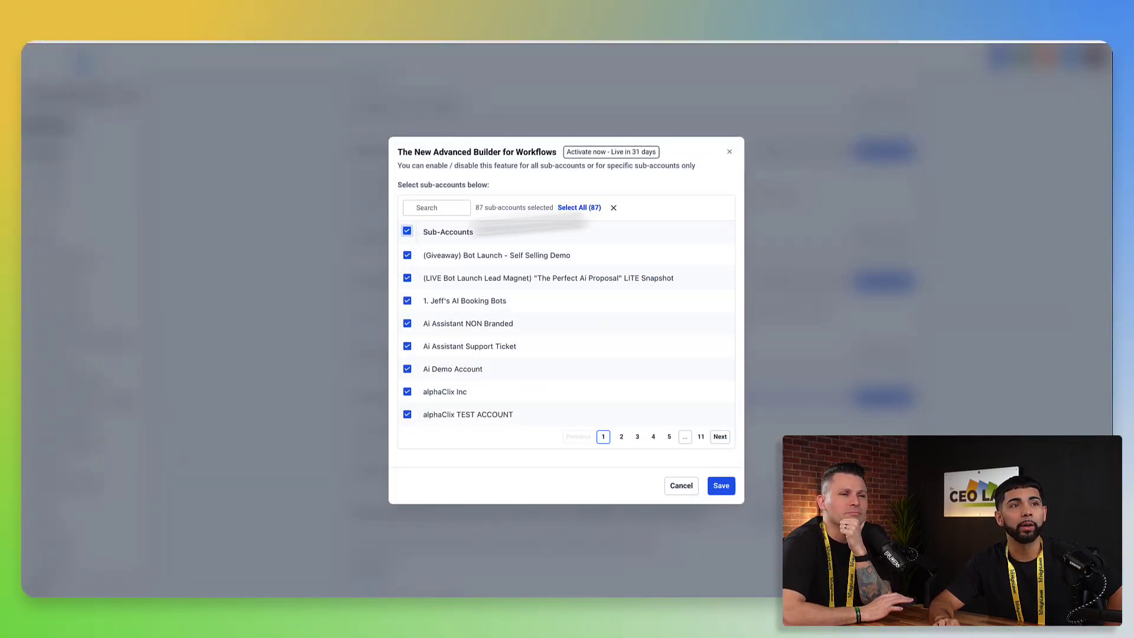
left_click(721, 490)
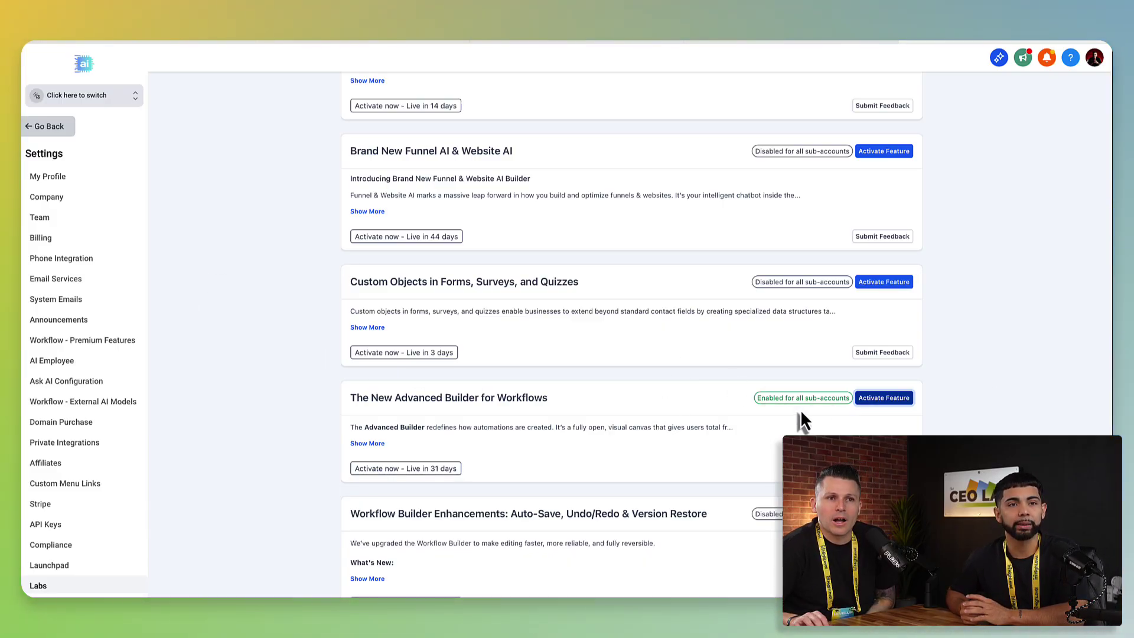
Switch into a sub-account and open its Automation workflows
left_click(139, 97)
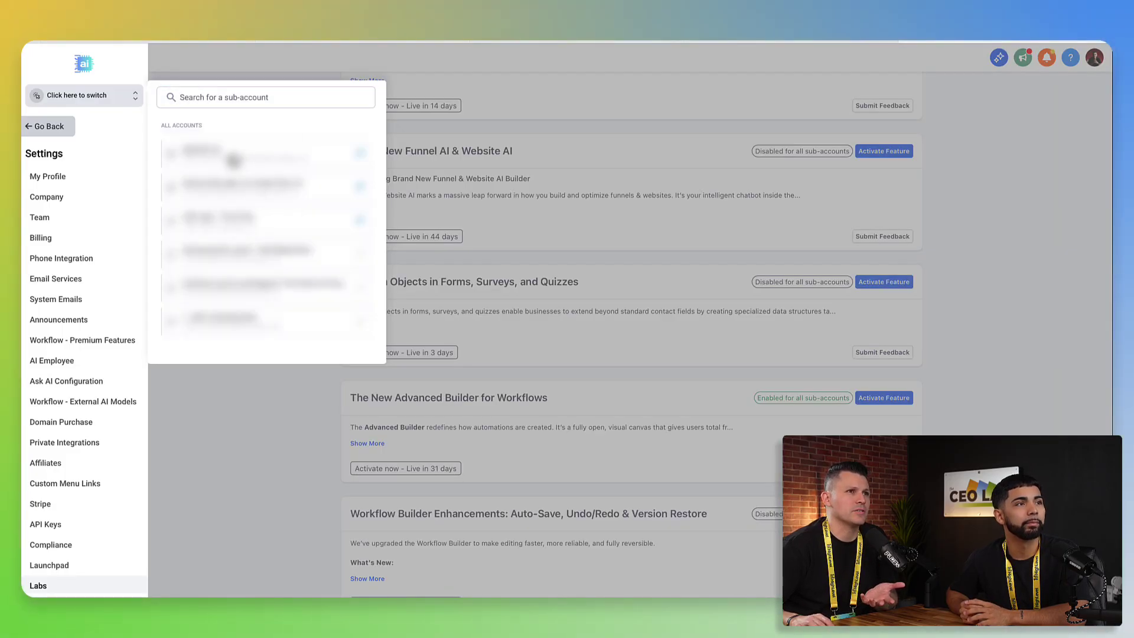
left_click(611, 319)
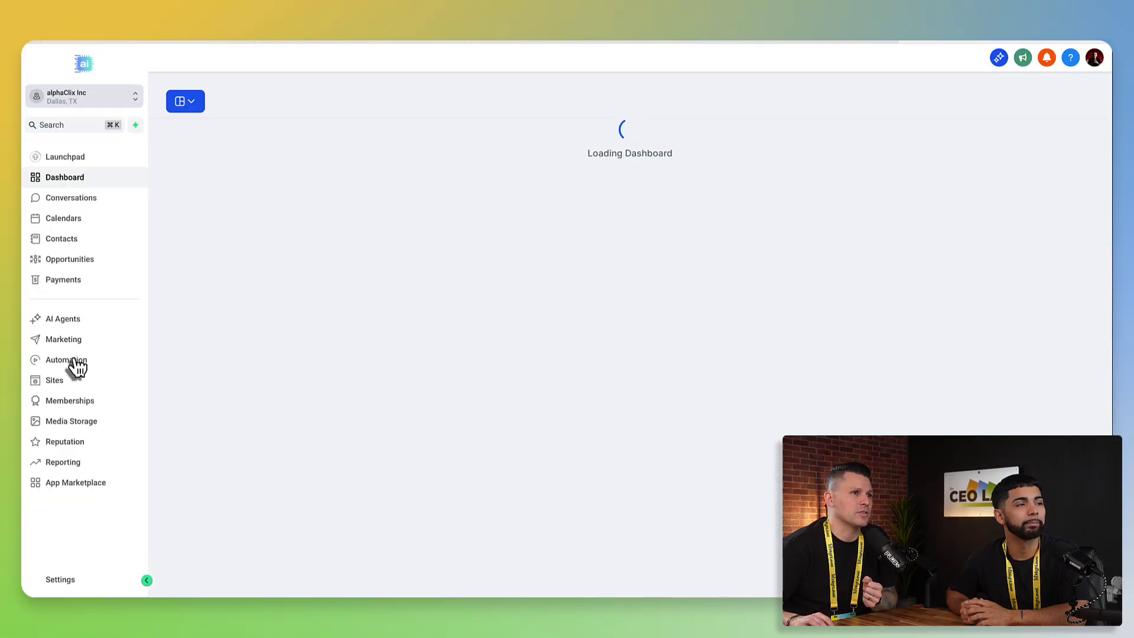
left_click(66, 360)
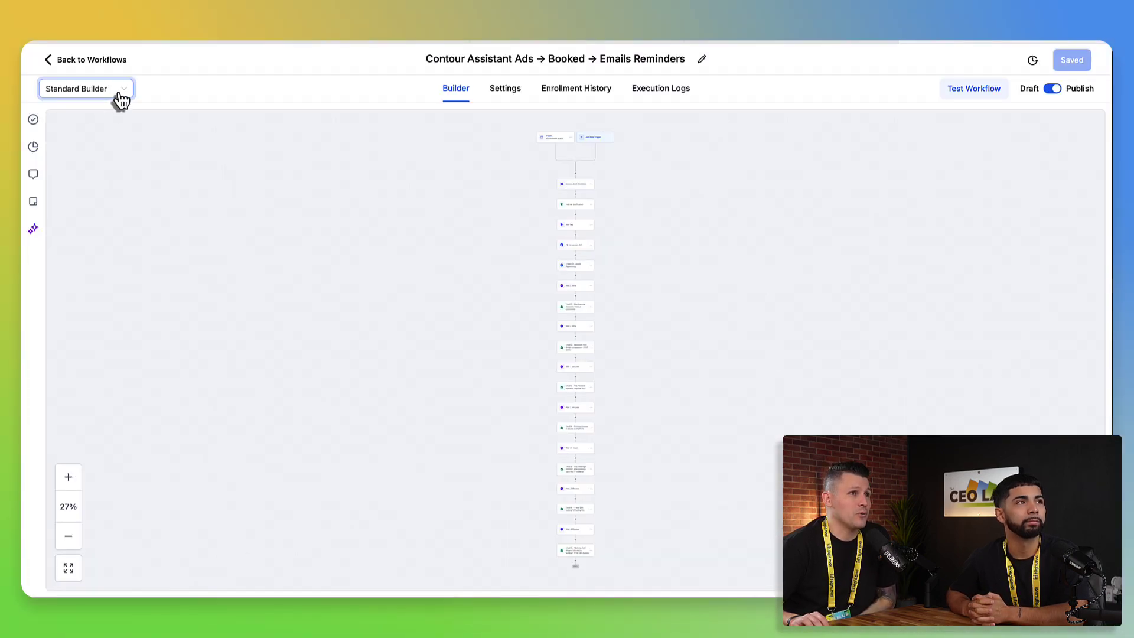
Switch the workflow from Standard Builder to Advanced Builder, then go back to Workflows, triggering the unsaved-changes warning
left_click(121, 101)
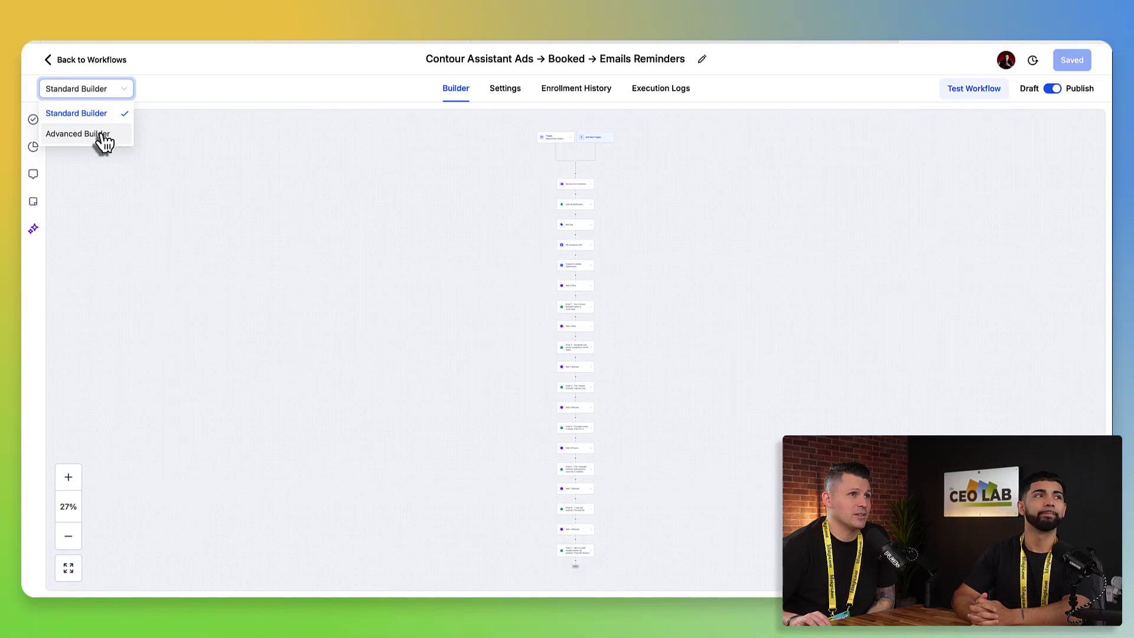
left_click(103, 137)
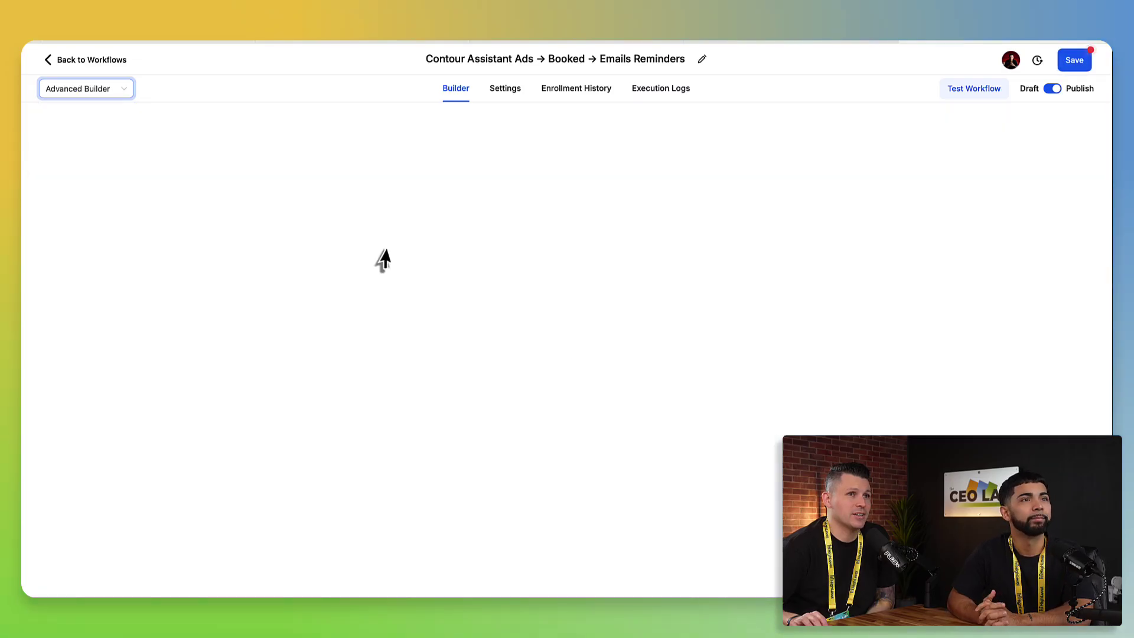
left_click(61, 67)
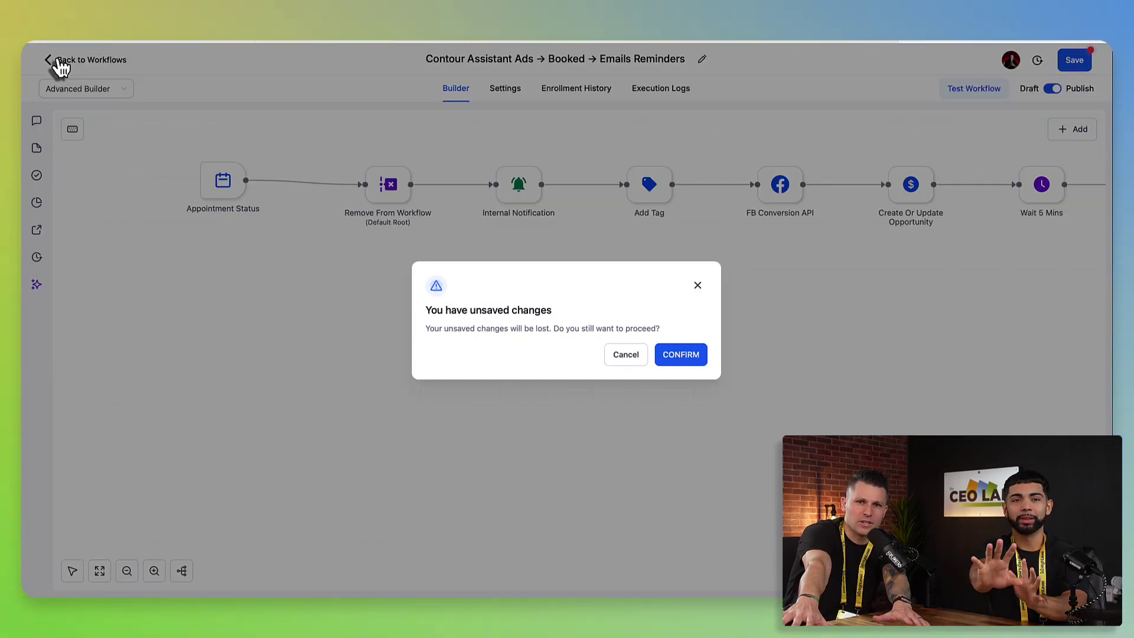